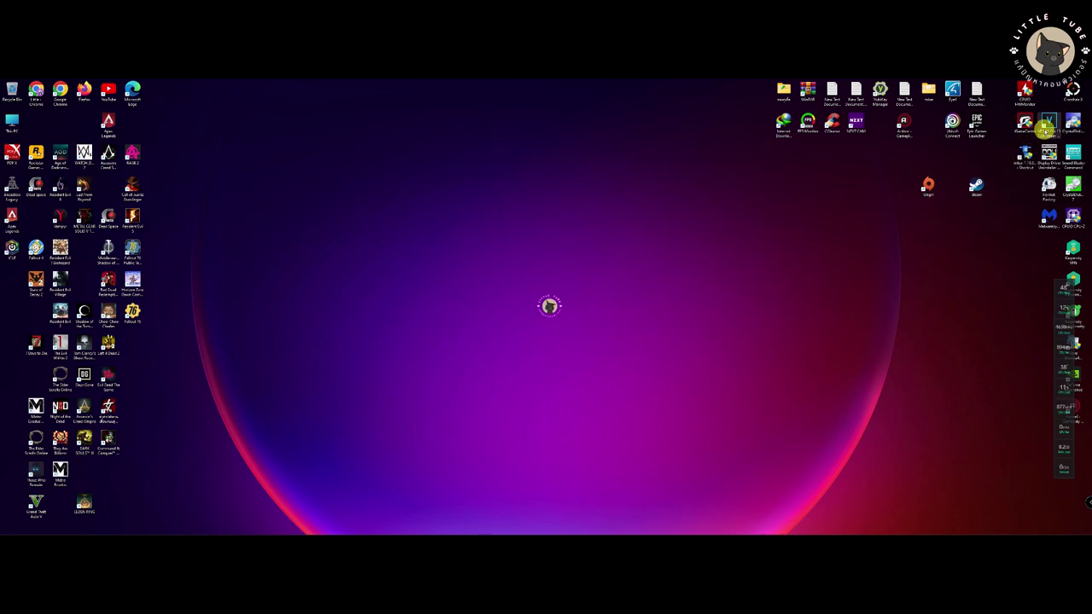
Open VEGAS Pro in a maximized window and create a new project with the default video settings
{"action": "double_click", "coordinate": [1048, 125]}
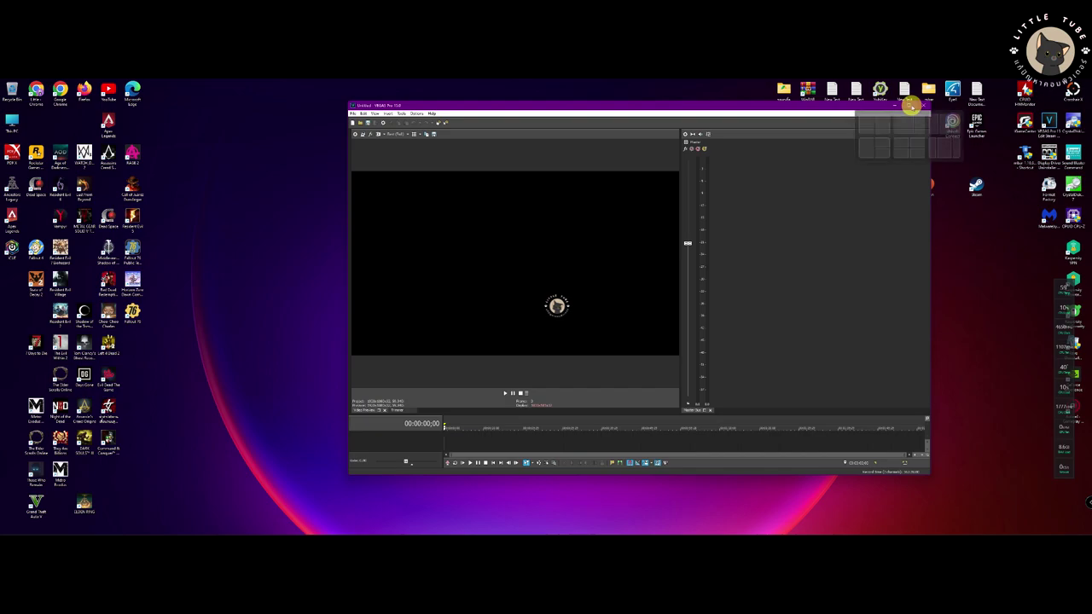
{"action": "left_click", "coordinate": [909, 106]}
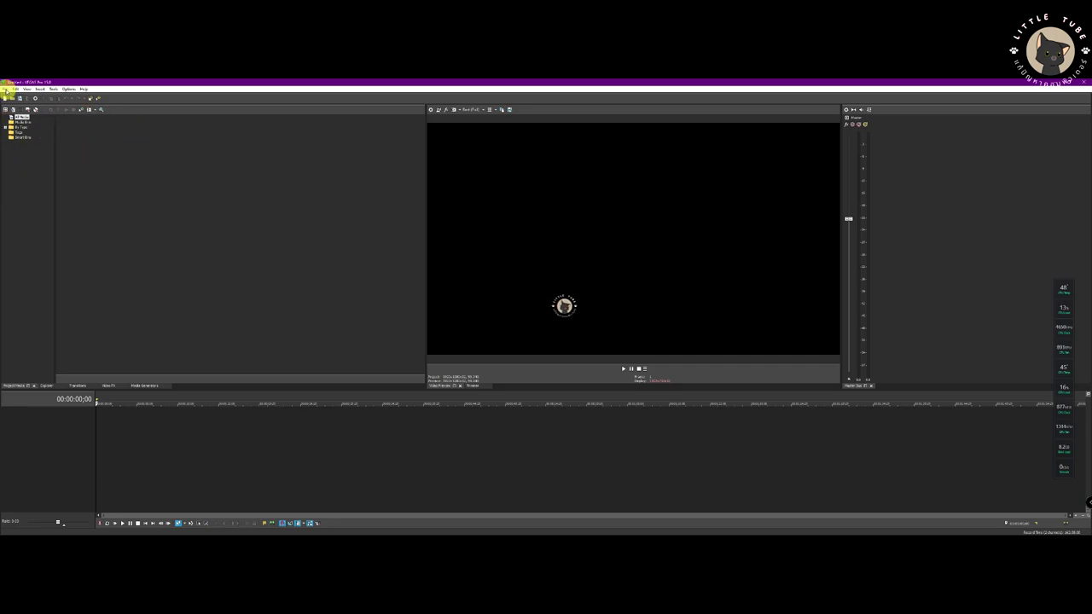
{"action": "left_click", "coordinate": [6, 88]}
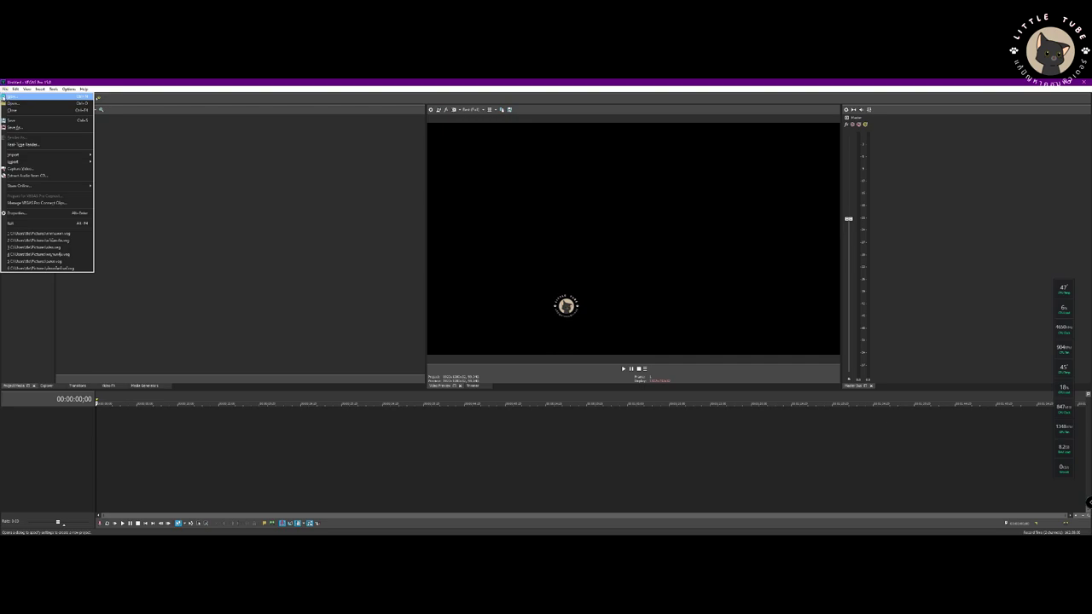
{"action": "left_click", "coordinate": [5, 97]}
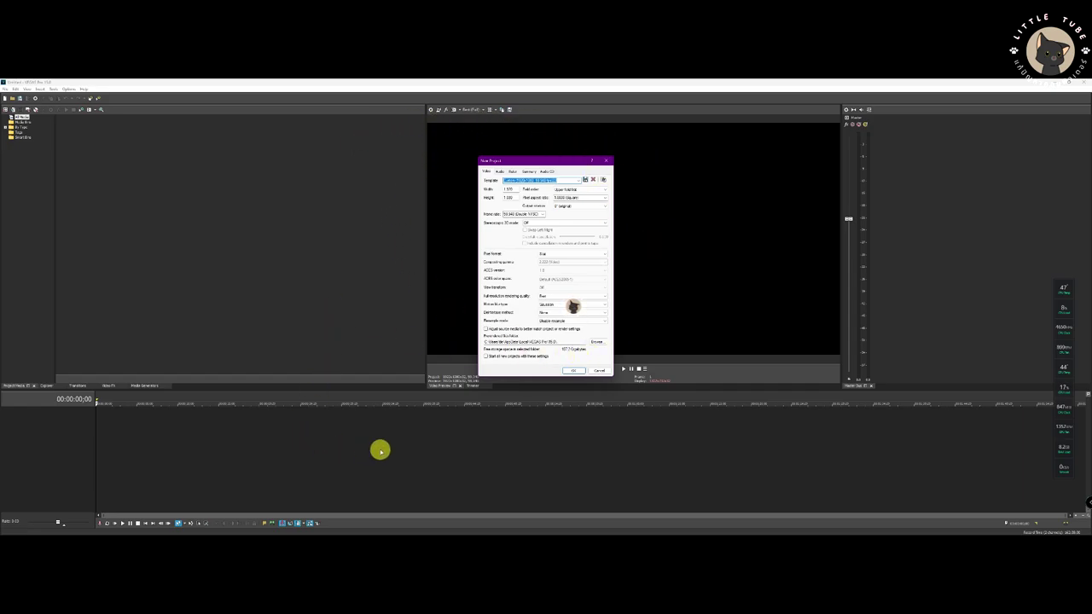
{"action": "left_click", "coordinate": [574, 371]}
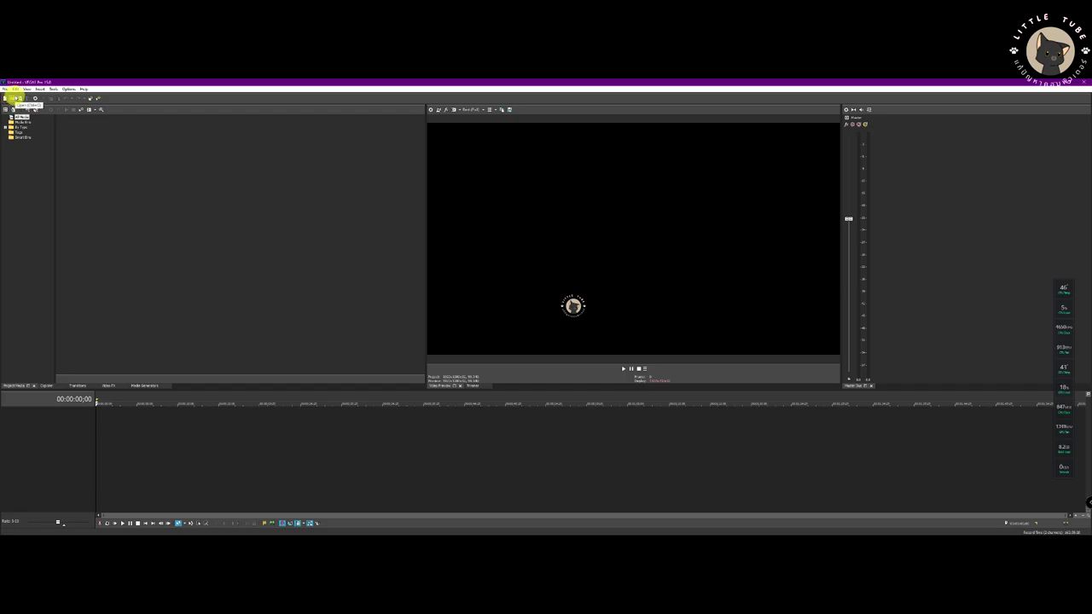
Open the Apex Legends gameplay video so that it is placed on the empty timeline
{"action": "left_click", "coordinate": [13, 99]}
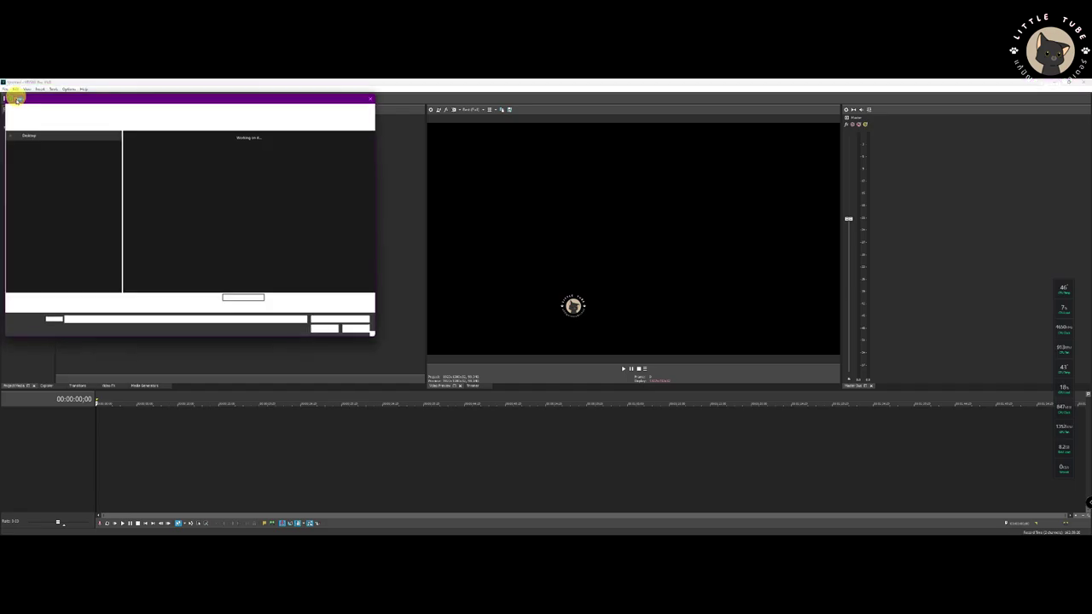
{"action": "double_click", "coordinate": [179, 202]}
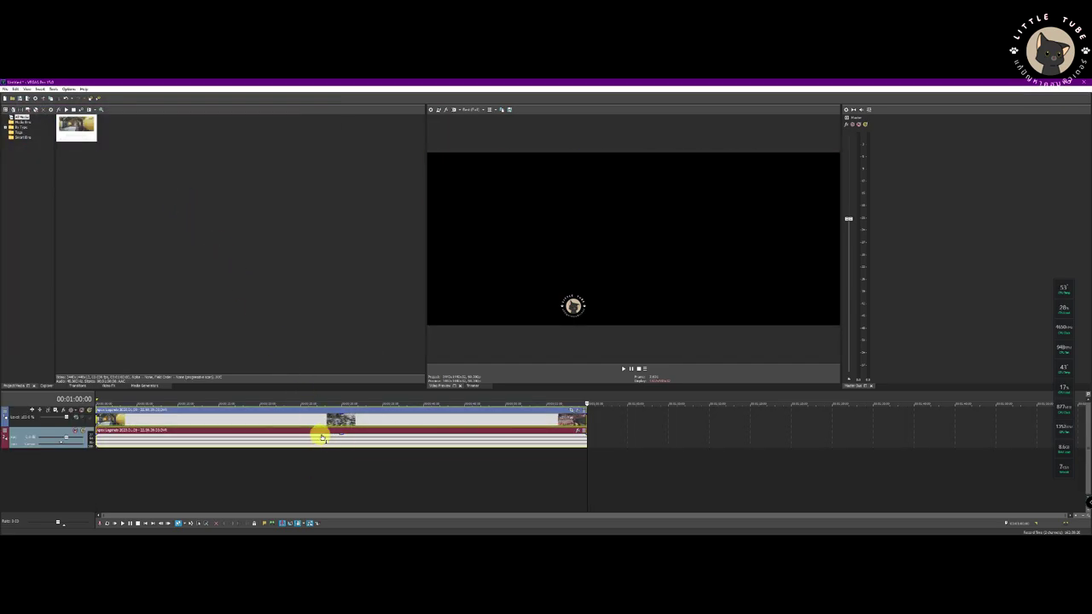
Split the gameplay clip at 00:00:25:08 and delete the part before the cut
{"action": "left_click", "coordinate": [295, 426]}
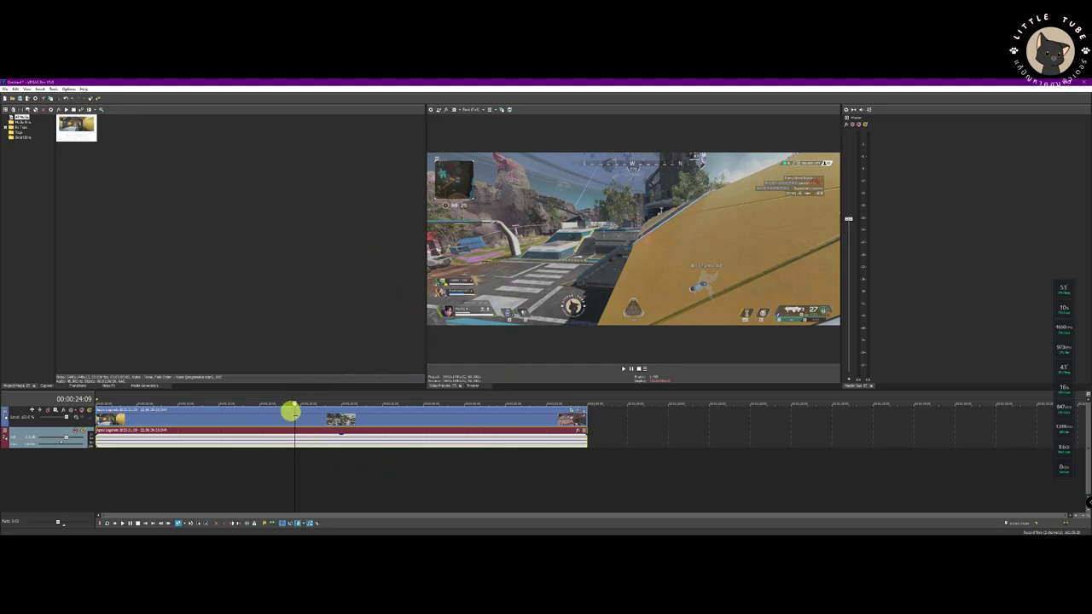
{"action": "left_click", "coordinate": [459, 418]}
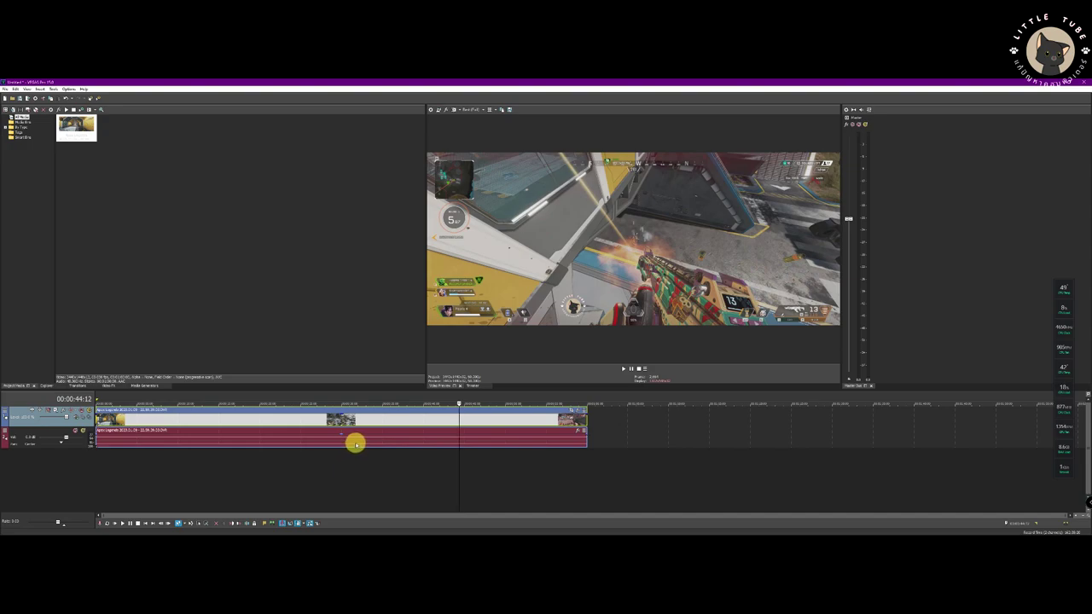
{"action": "left_click", "coordinate": [264, 428]}
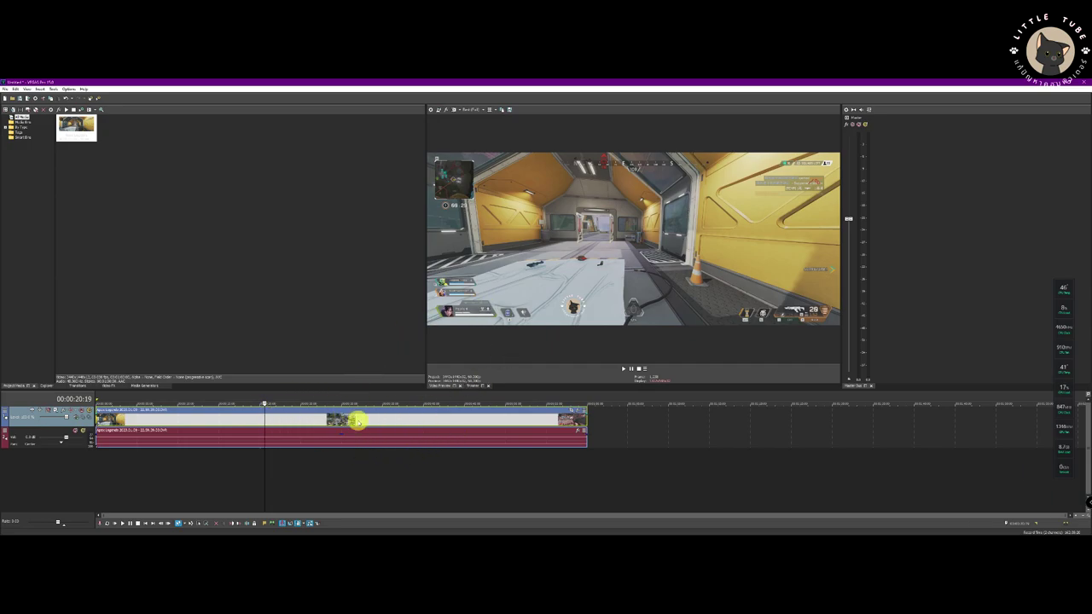
{"action": "left_click", "coordinate": [325, 418]}
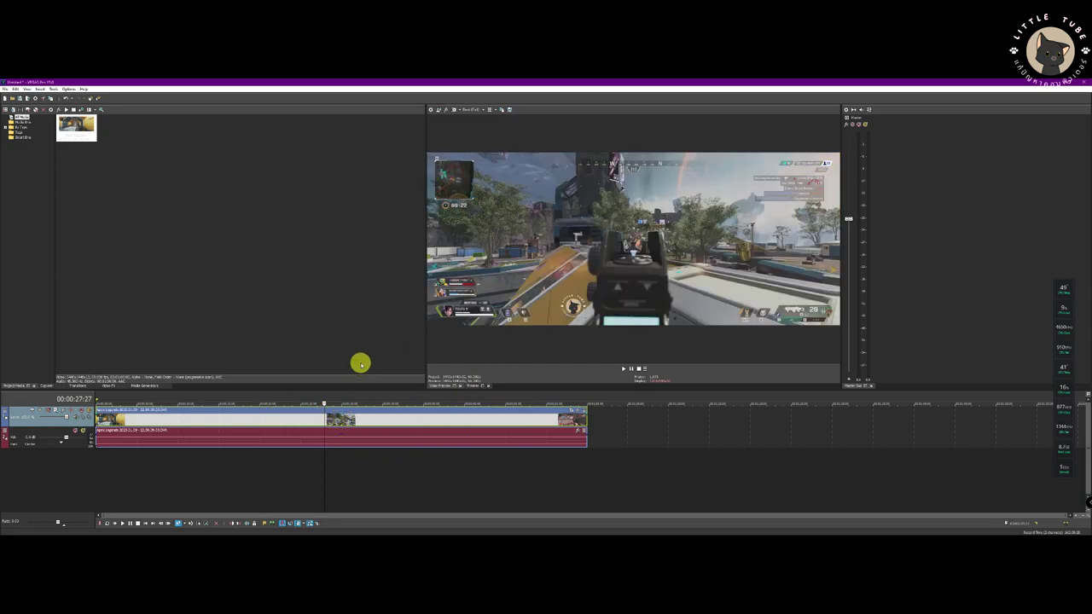
{"action": "left_click", "coordinate": [302, 418]}
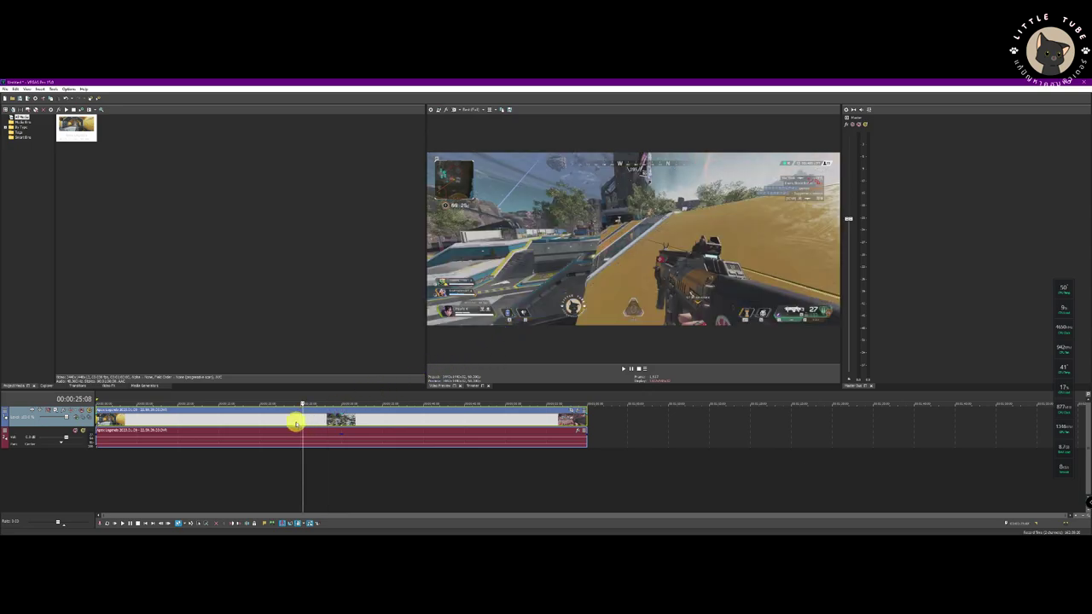
{"action": "left_click", "coordinate": [254, 522]}
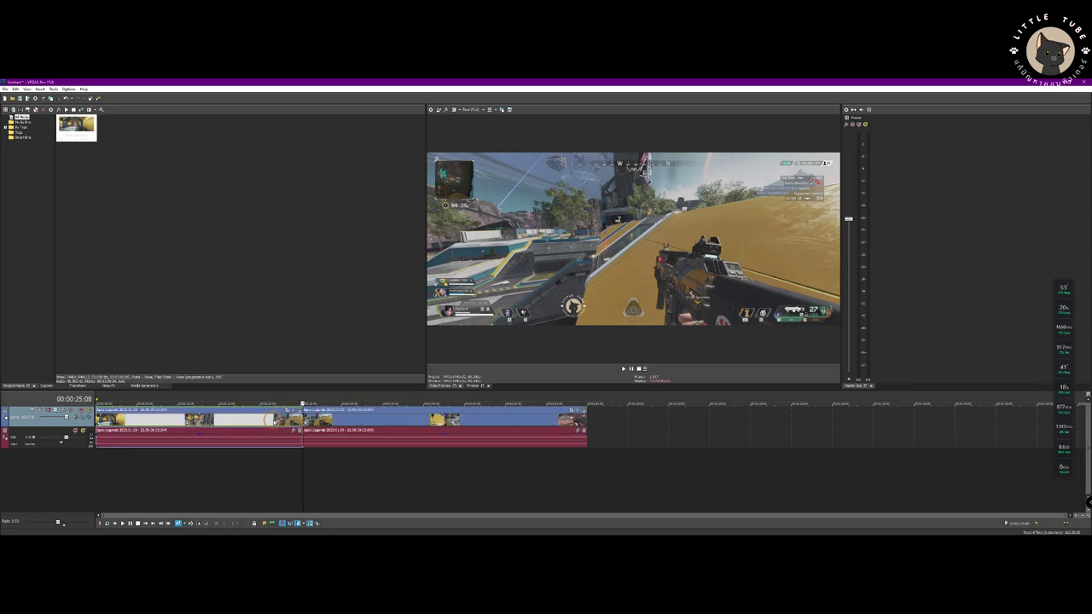
{"action": "right_click", "coordinate": [271, 426]}
{"action": "left_click", "coordinate": [315, 278]}
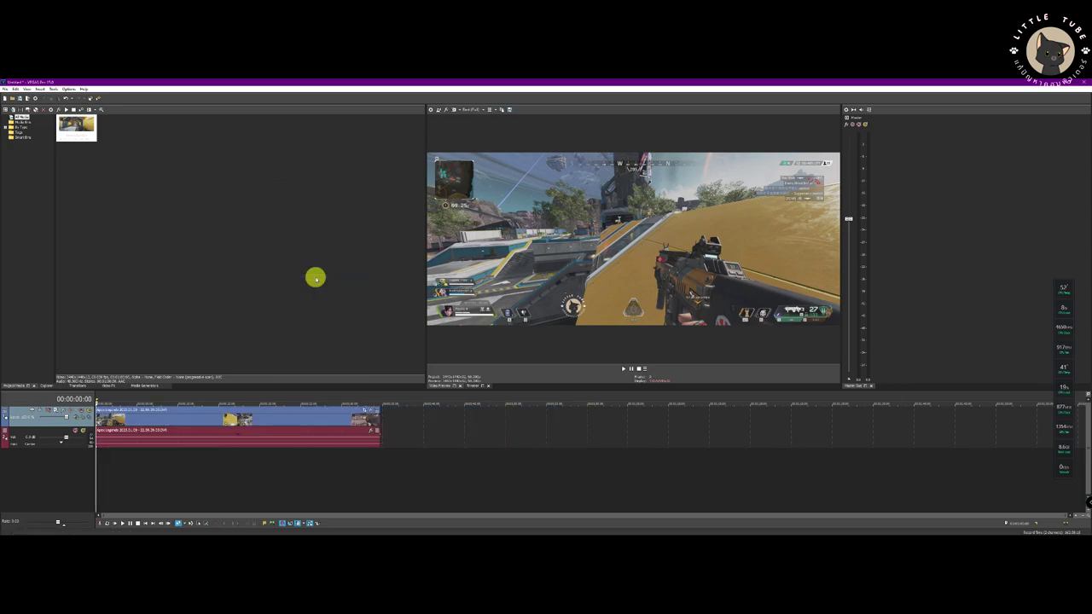
In the video event's Pan/Crop settings, unlock the aspect ratio and set the crop frame to 1080 wide by 1920 high
{"action": "left_click", "coordinate": [211, 441]}
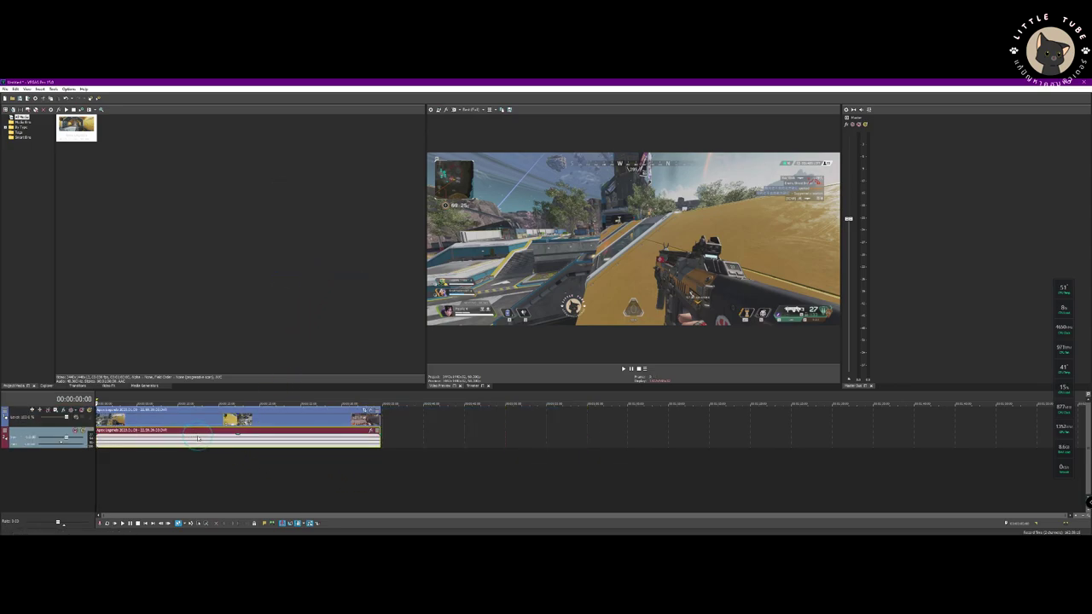
{"action": "left_click", "coordinate": [122, 415]}
{"action": "left_click_drag", "start_coordinate": [163, 403], "coordinate": [92, 407]}
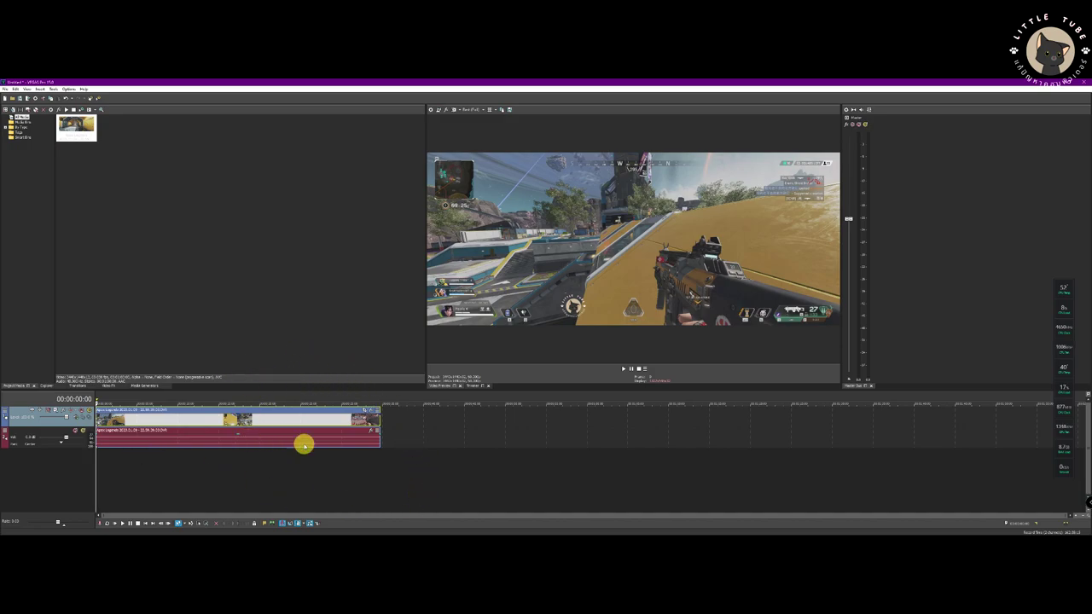
{"action": "left_click", "coordinate": [363, 413]}
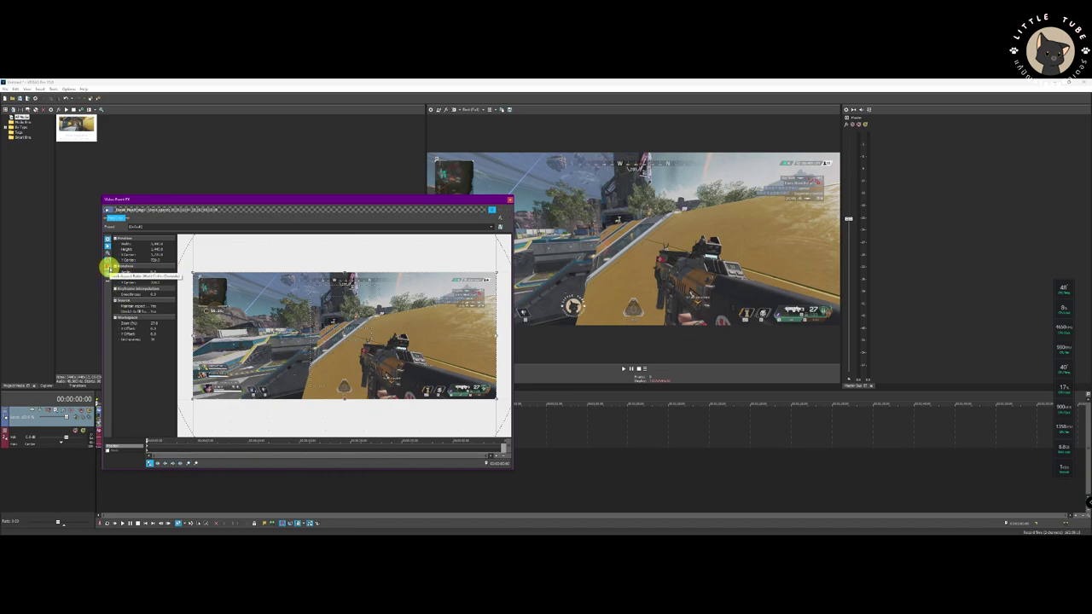
{"action": "left_click", "coordinate": [107, 267]}
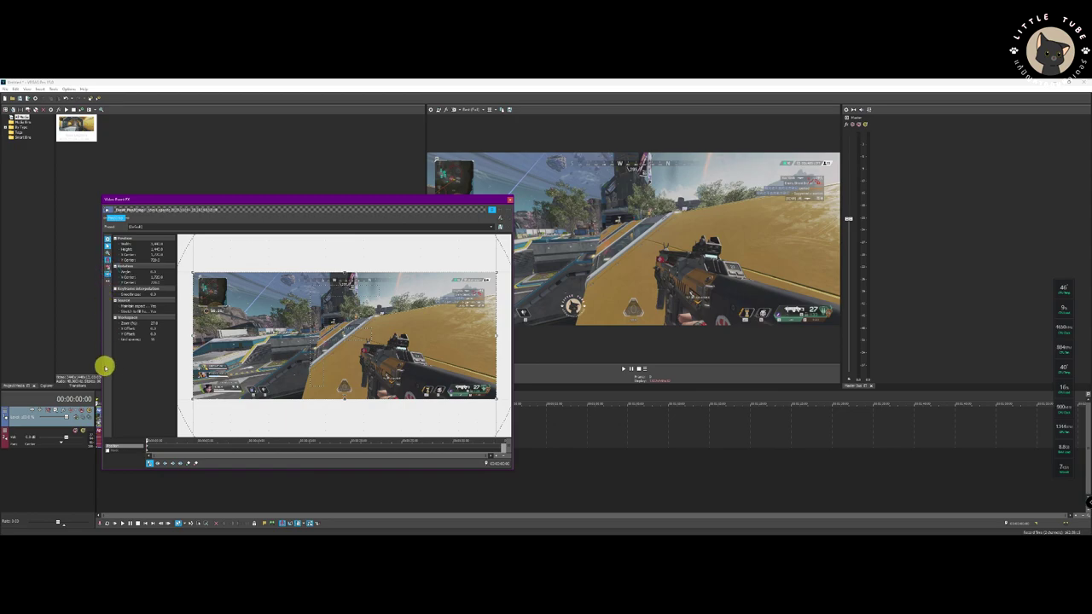
{"action": "left_click", "coordinate": [155, 243]}
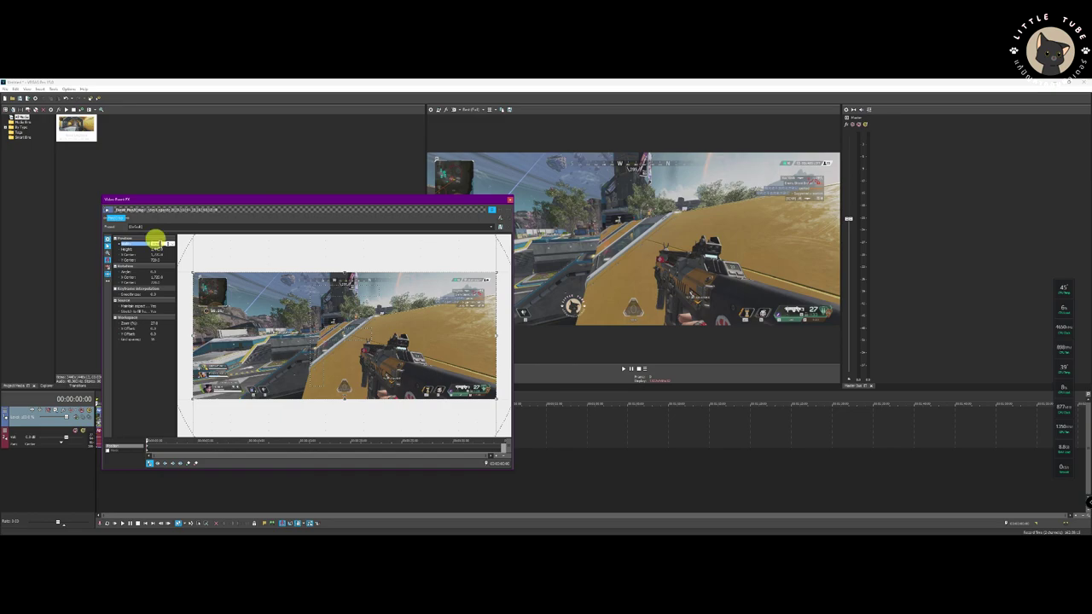
{"action": "left_click", "coordinate": [158, 248]}
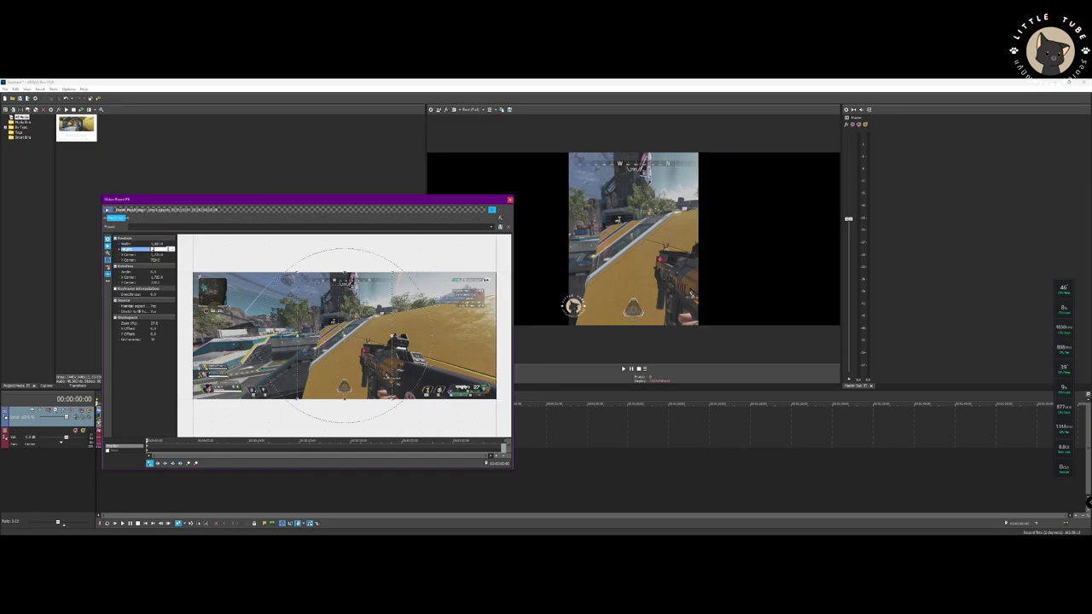
Lock the crop's aspect ratio again, shrink the frame to the footage's full height, about 810 by 1440, and close Pan/Crop
{"action": "left_click", "coordinate": [109, 267]}
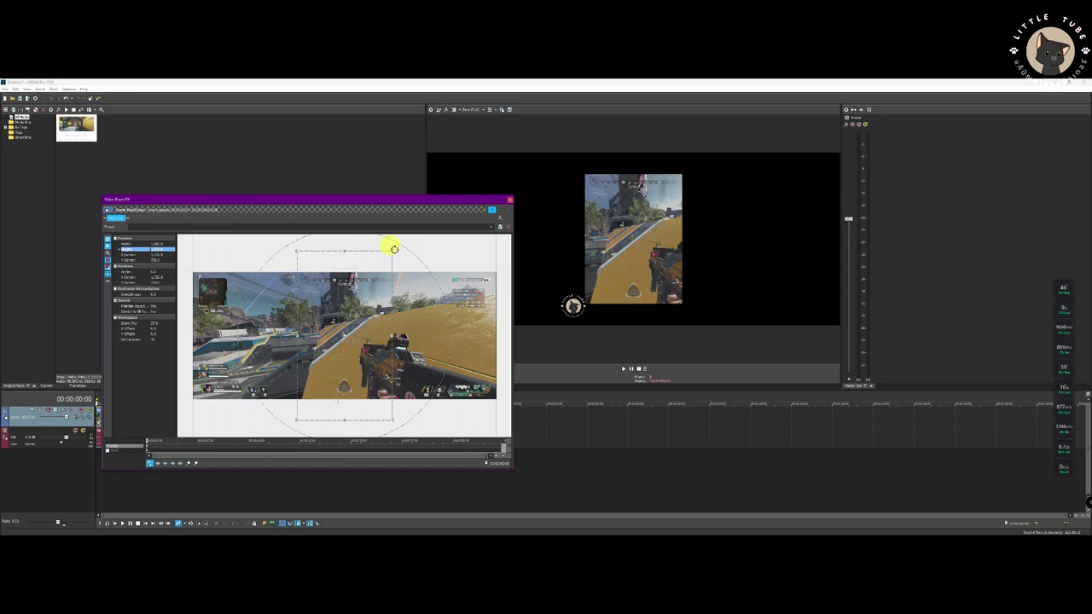
{"action": "left_click_drag", "start_coordinate": [390, 249], "coordinate": [389, 253]}
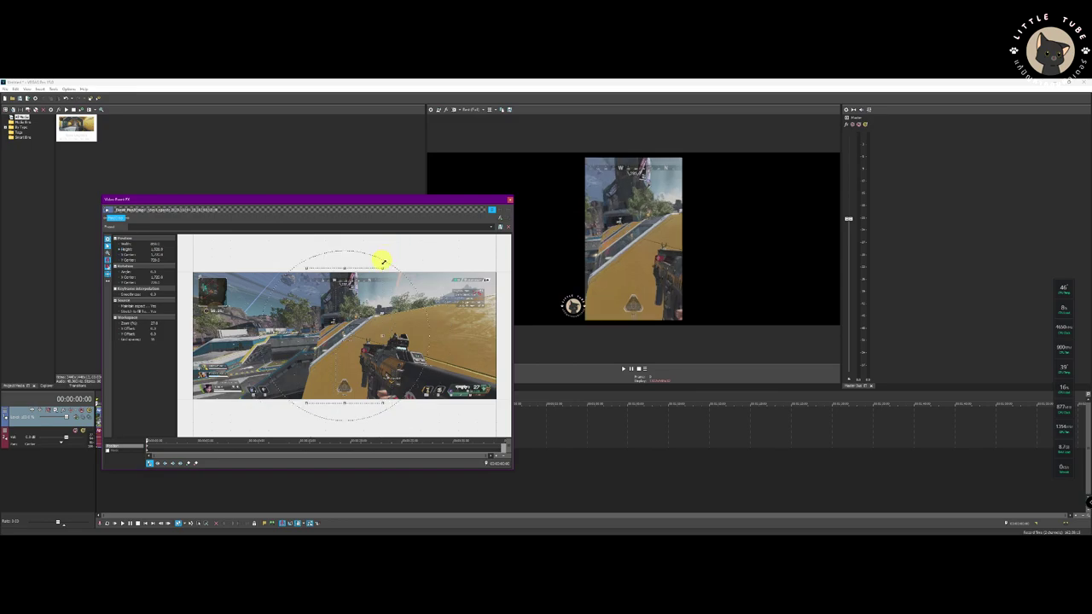
{"action": "left_click_drag", "start_coordinate": [380, 264], "coordinate": [378, 268]}
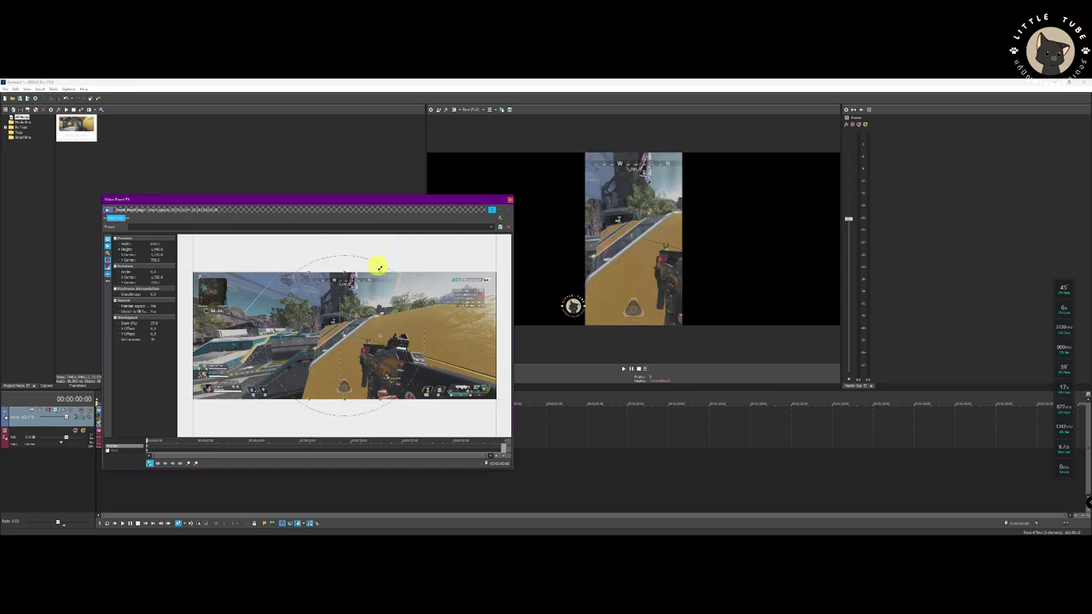
{"action": "left_click", "coordinate": [510, 200]}
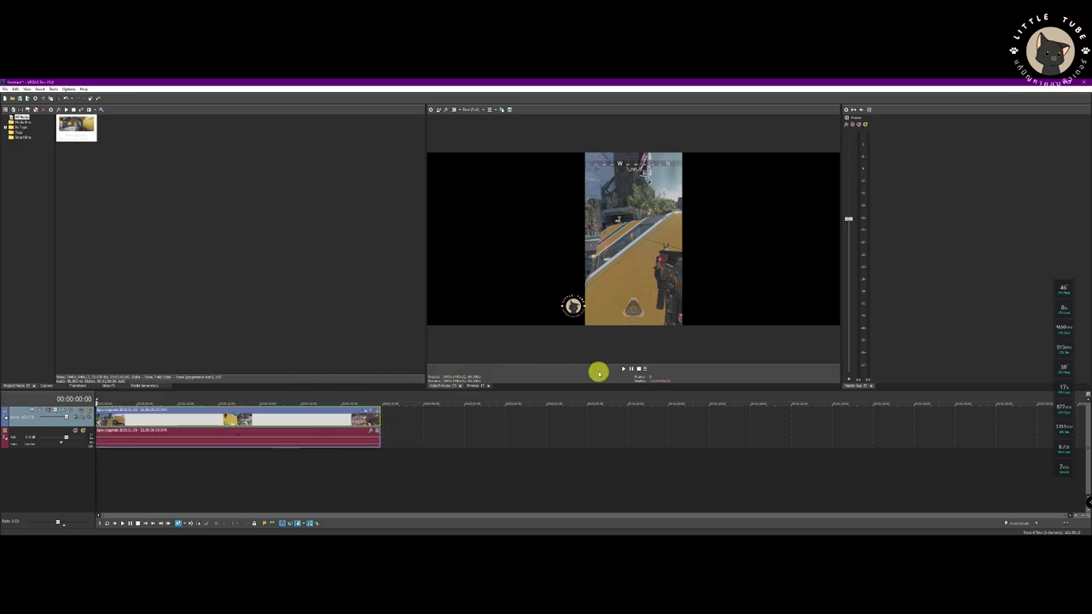
Play back the vertically cropped clip and check the framing at several points
{"action": "left_click", "coordinate": [623, 369]}
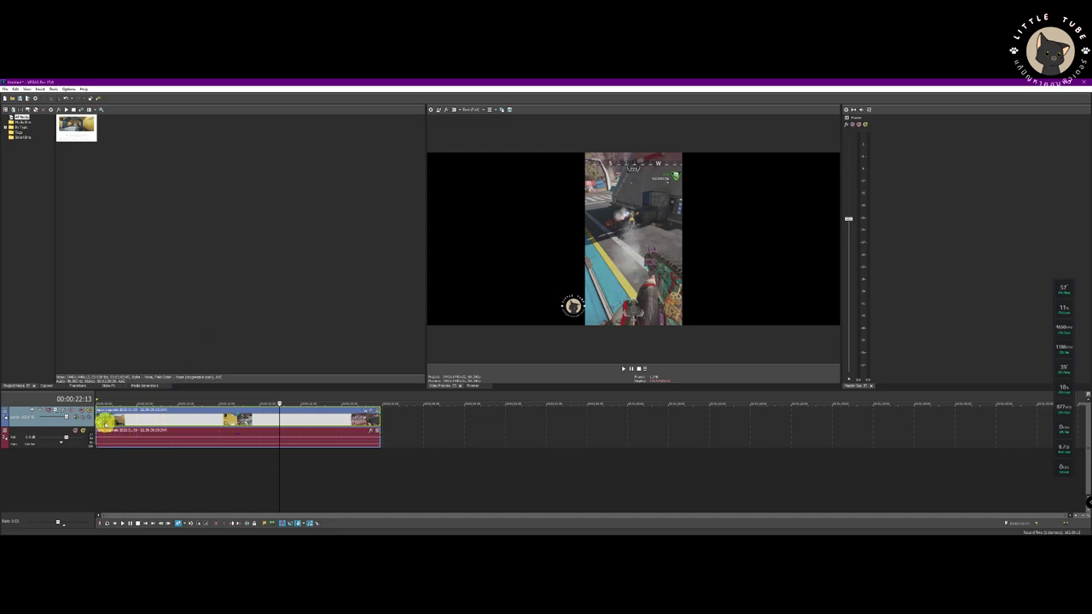
{"action": "left_click", "coordinate": [99, 413]}
{"action": "left_click", "coordinate": [152, 432]}
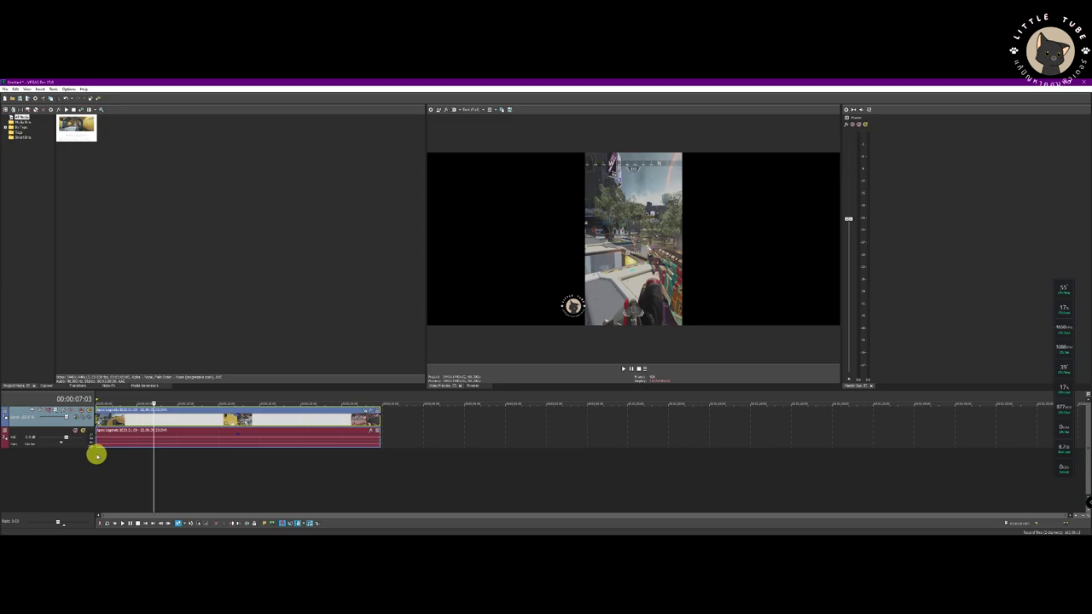
Select the whole clip's time range for rendering and customize the MAGIX AVC/AAC MP4 template Internet HD 1080p 50 fps
{"action": "left_click_drag", "start_coordinate": [97, 455], "coordinate": [384, 452]}
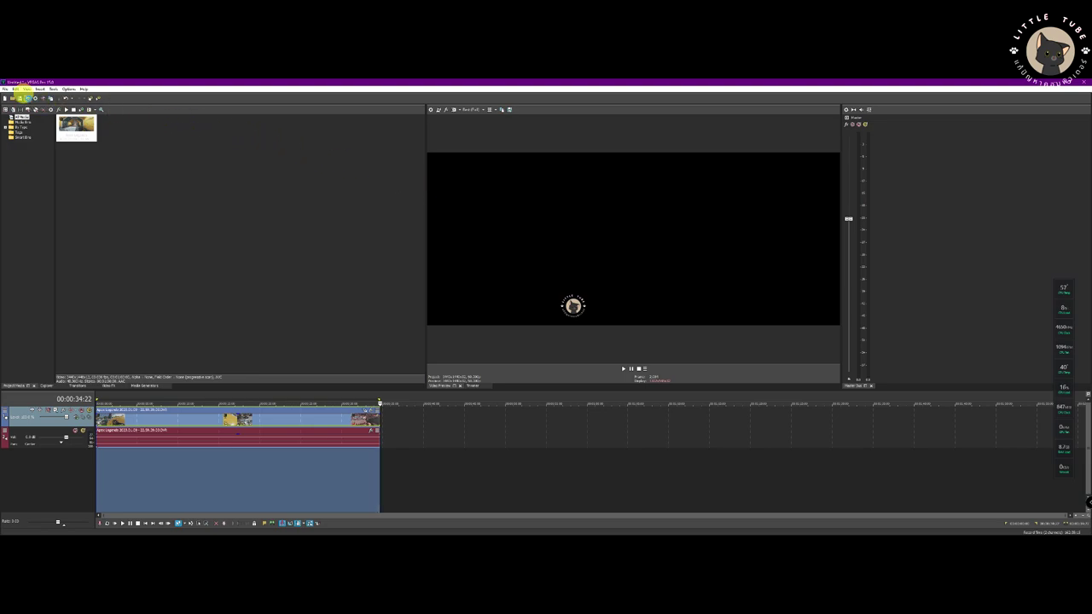
{"action": "left_click", "coordinate": [20, 98]}
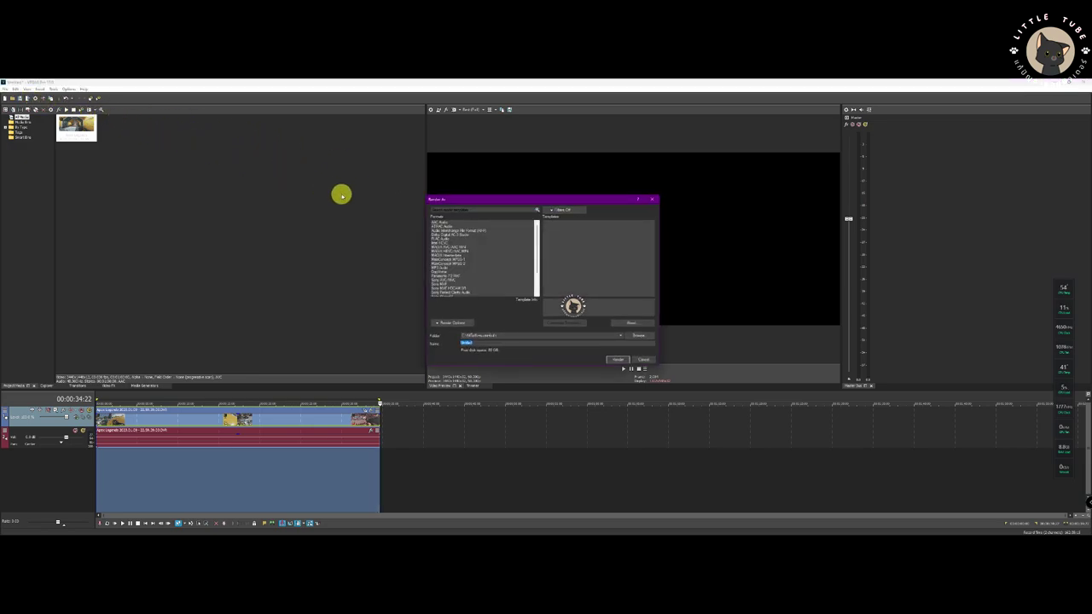
{"action": "left_click", "coordinate": [461, 248]}
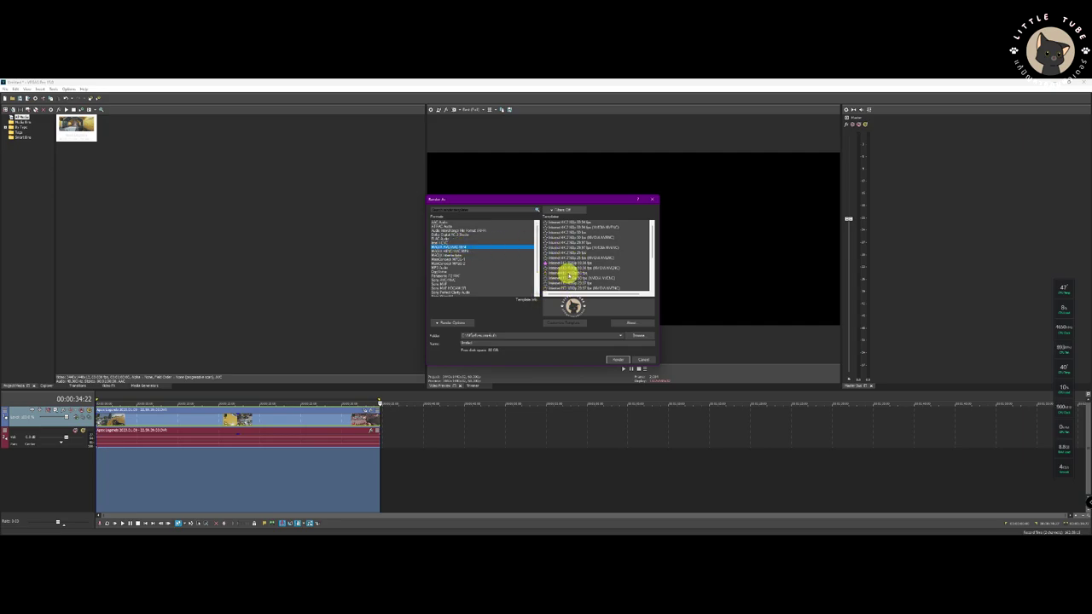
{"action": "left_click", "coordinate": [572, 273]}
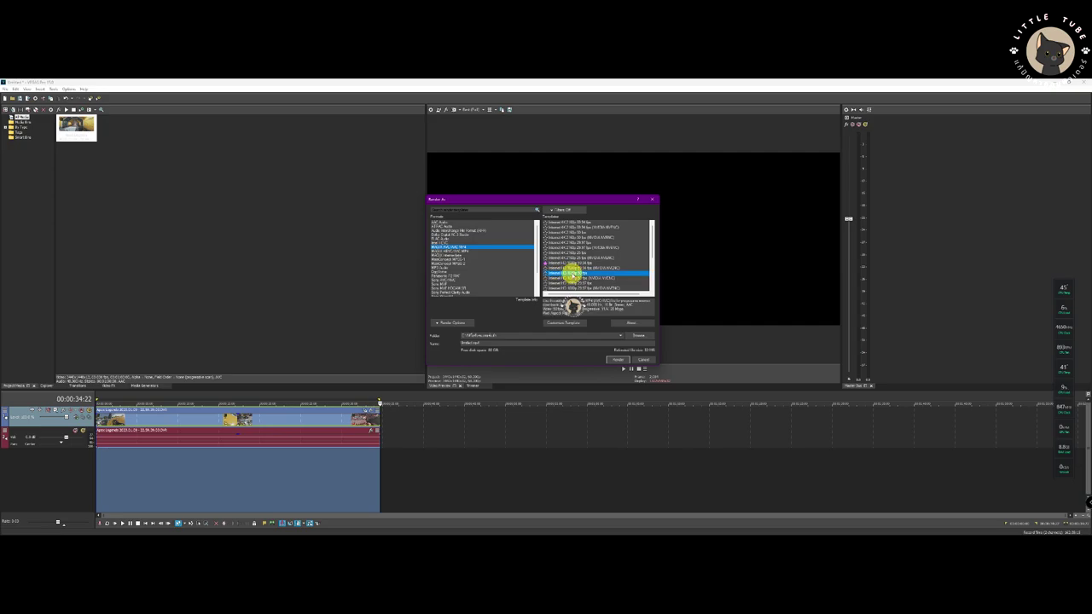
{"action": "left_click", "coordinate": [563, 326]}
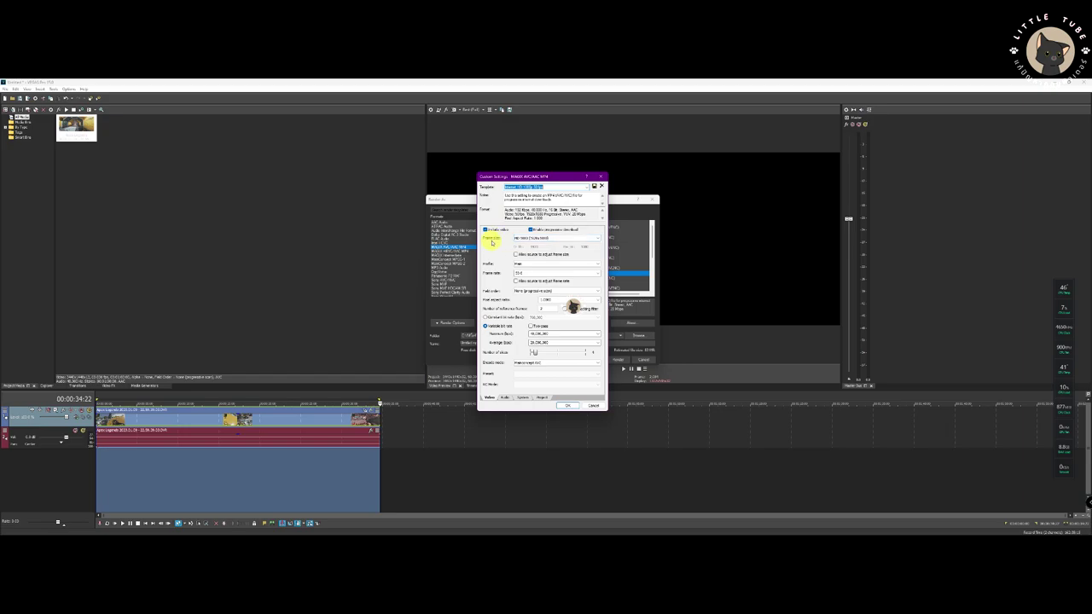
Switch the render template to a custom frame size of 1080 wide by 1920 high
{"action": "left_click", "coordinate": [545, 239]}
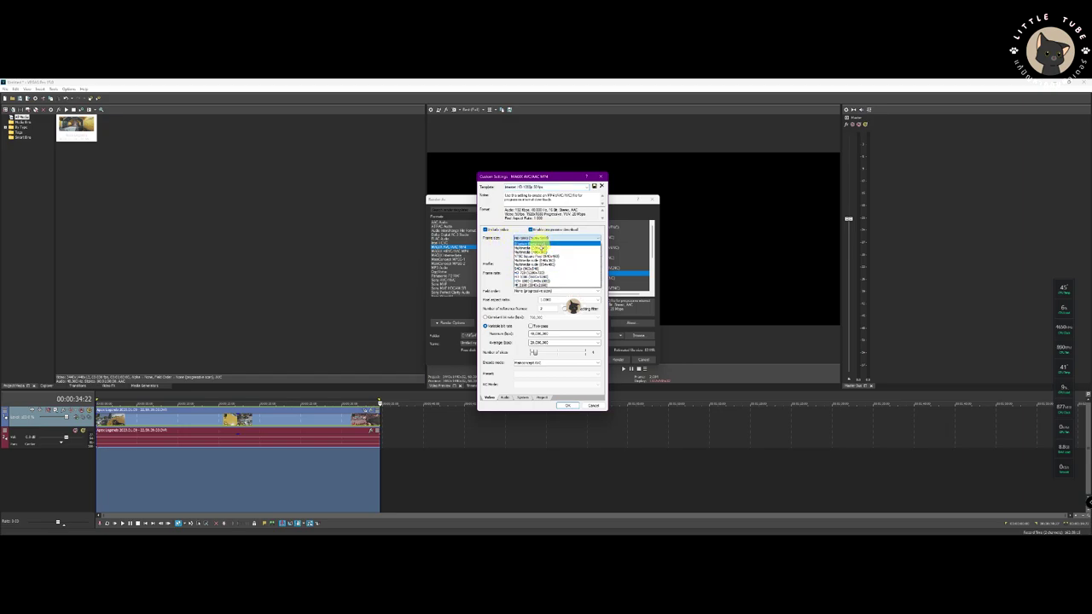
{"action": "left_click", "coordinate": [538, 244]}
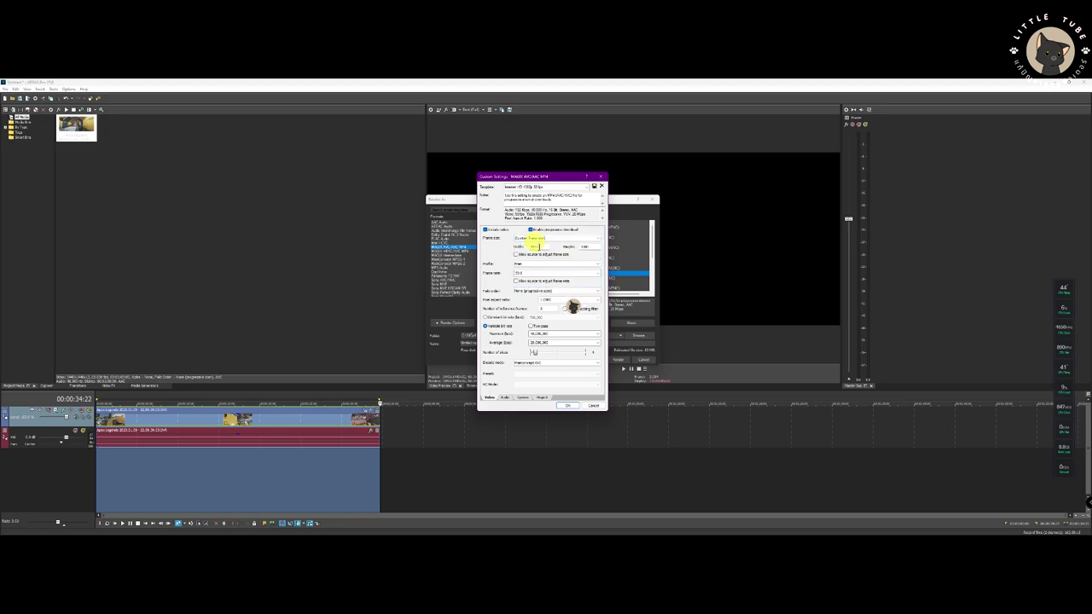
{"action": "double_click", "coordinate": [539, 247]}
{"action": "double_click", "coordinate": [582, 247]}
{"action": "type", "text": "1"}
Set the render template's encoding profile to High
{"action": "left_click", "coordinate": [533, 266]}
{"action": "left_click", "coordinate": [533, 267]}
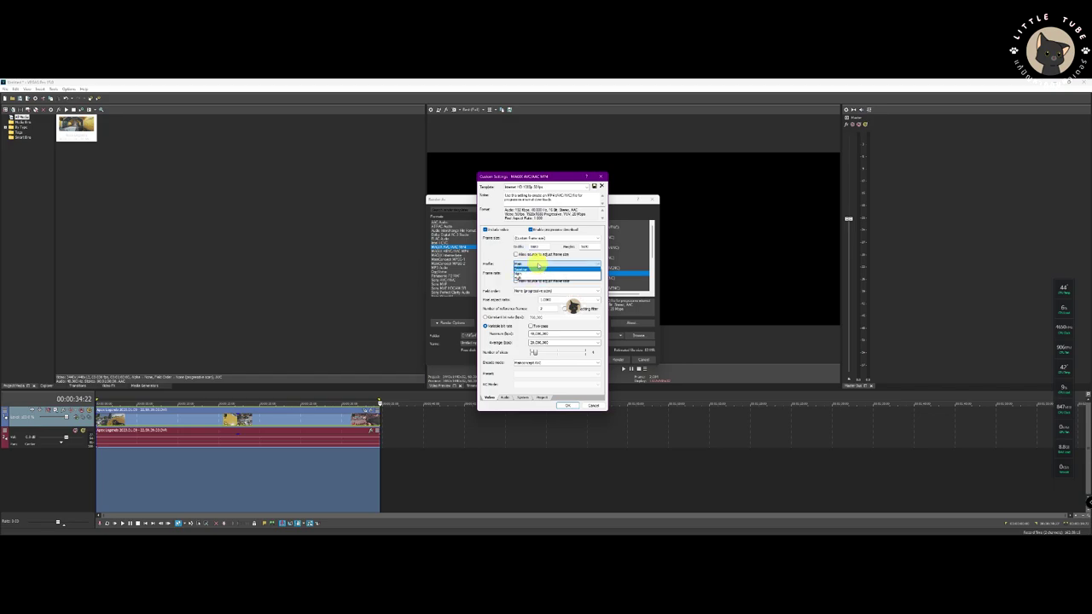
{"action": "left_click", "coordinate": [530, 277]}
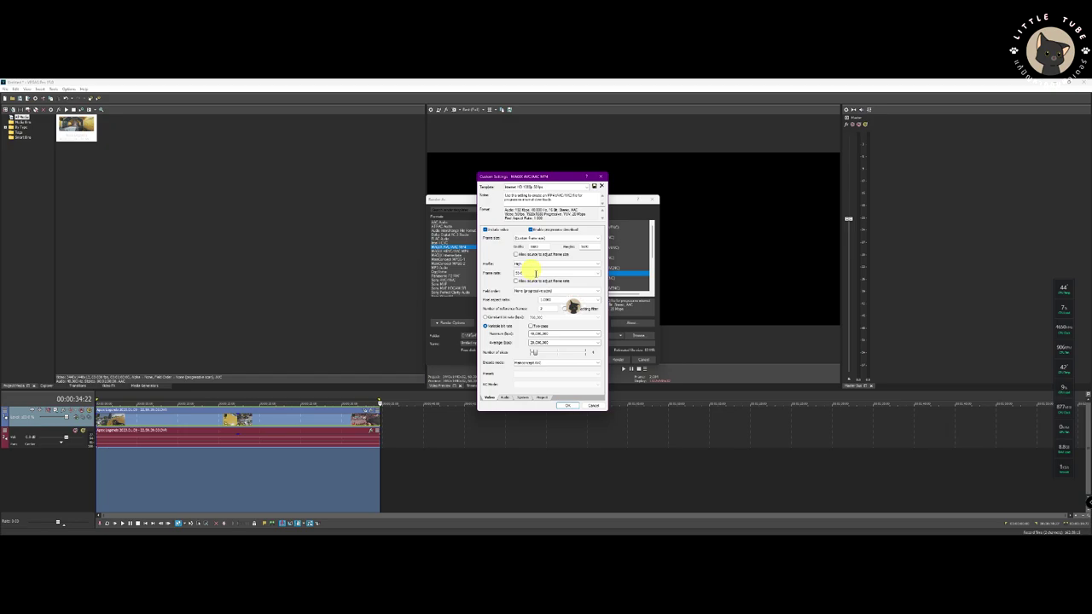
Set the render template's frame rate to 60 fps and leave the option for the source to adjust it off
{"action": "double_click", "coordinate": [535, 272]}
{"action": "type", "text": "6"}
{"action": "left_click", "coordinate": [517, 281]}
{"action": "left_click", "coordinate": [517, 281]}
Check the maximum and average variable bit rates, keep them as they are, and accept the custom template settings
{"action": "left_click", "coordinate": [598, 335]}
{"action": "left_click", "coordinate": [597, 335]}
{"action": "left_click", "coordinate": [597, 336]}
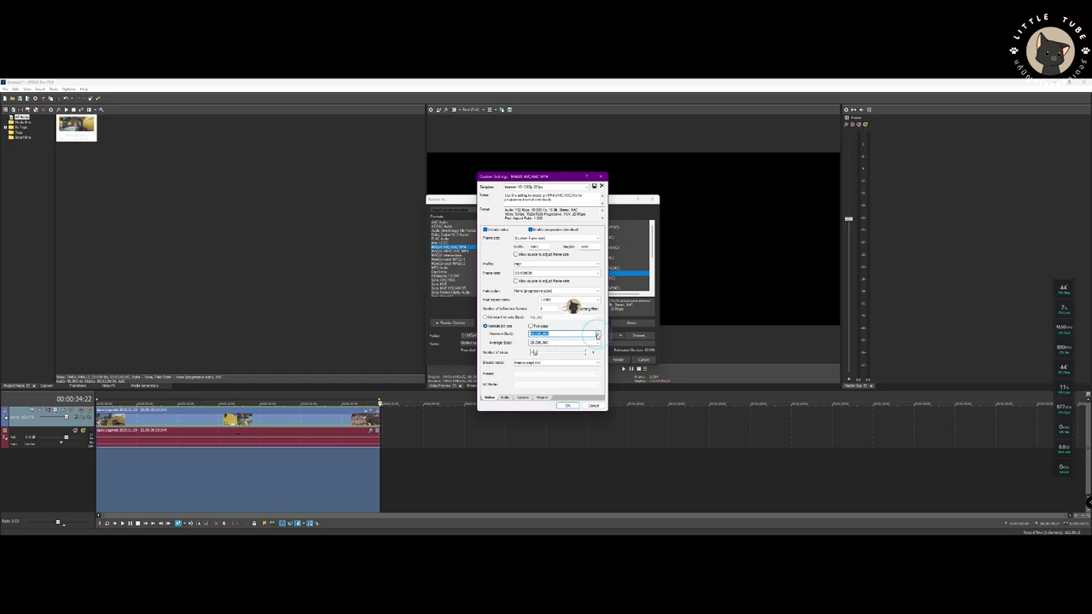
{"action": "left_click", "coordinate": [553, 342]}
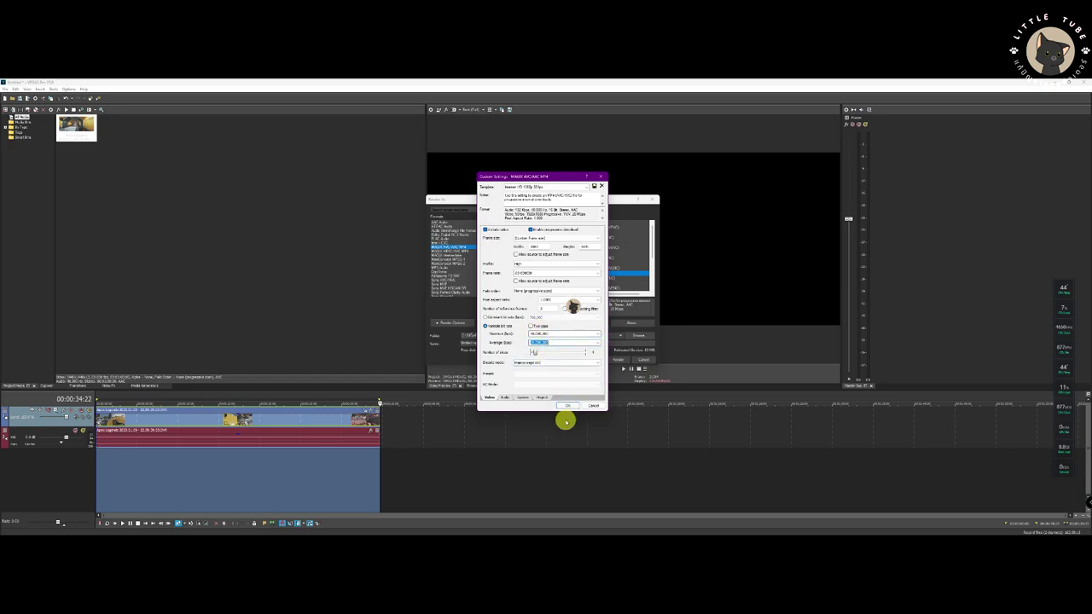
{"action": "left_click", "coordinate": [567, 407]}
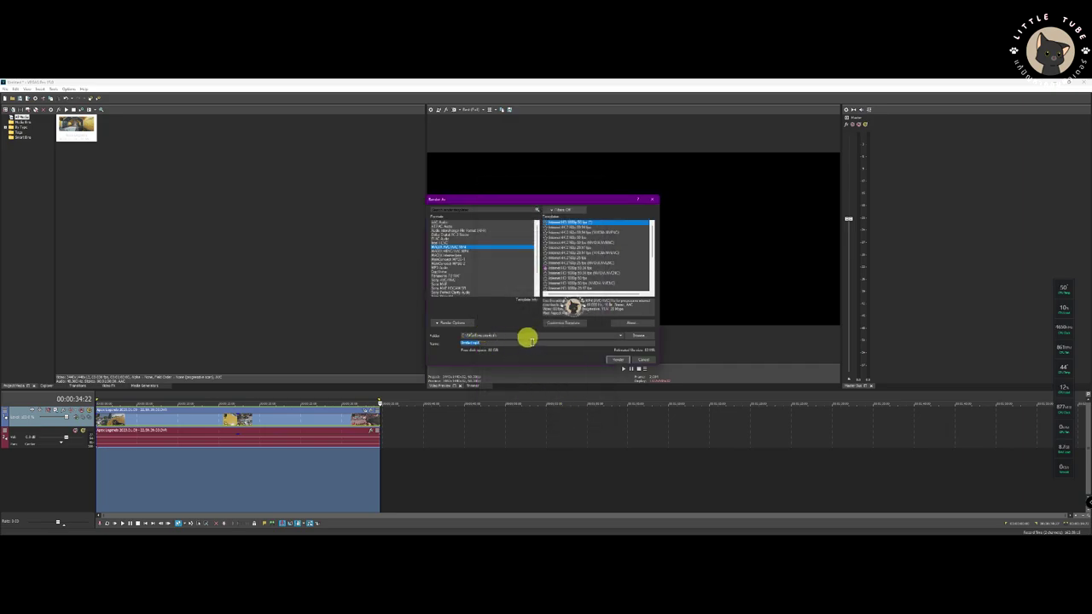
Replace the output file name with the copied name and start rendering the clip to the chosen folder
{"action": "left_click", "coordinate": [484, 335]}
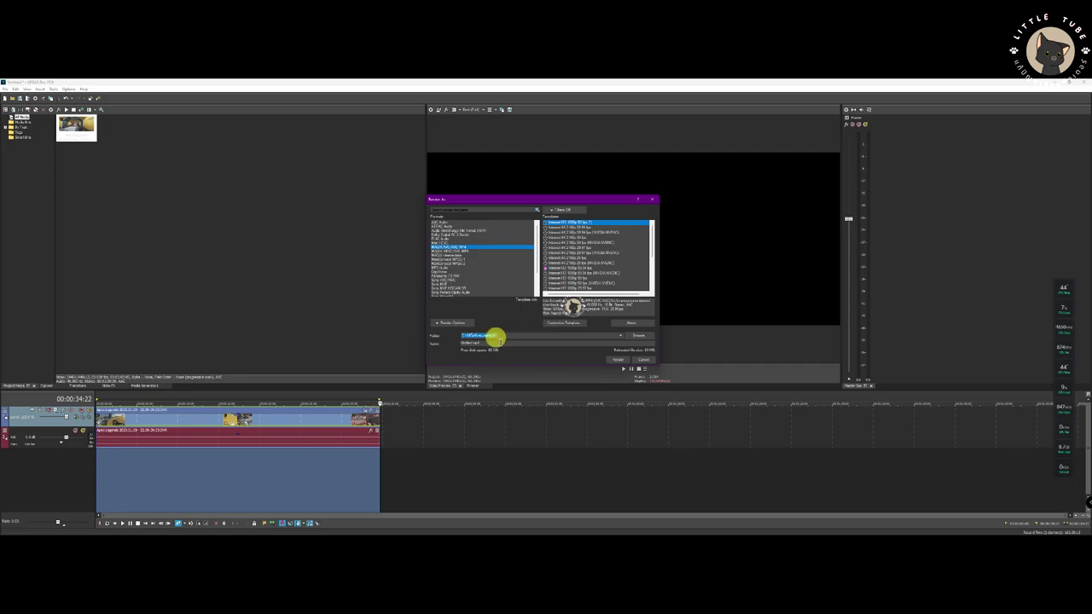
{"action": "left_click_drag", "start_coordinate": [487, 342], "coordinate": [450, 345]}
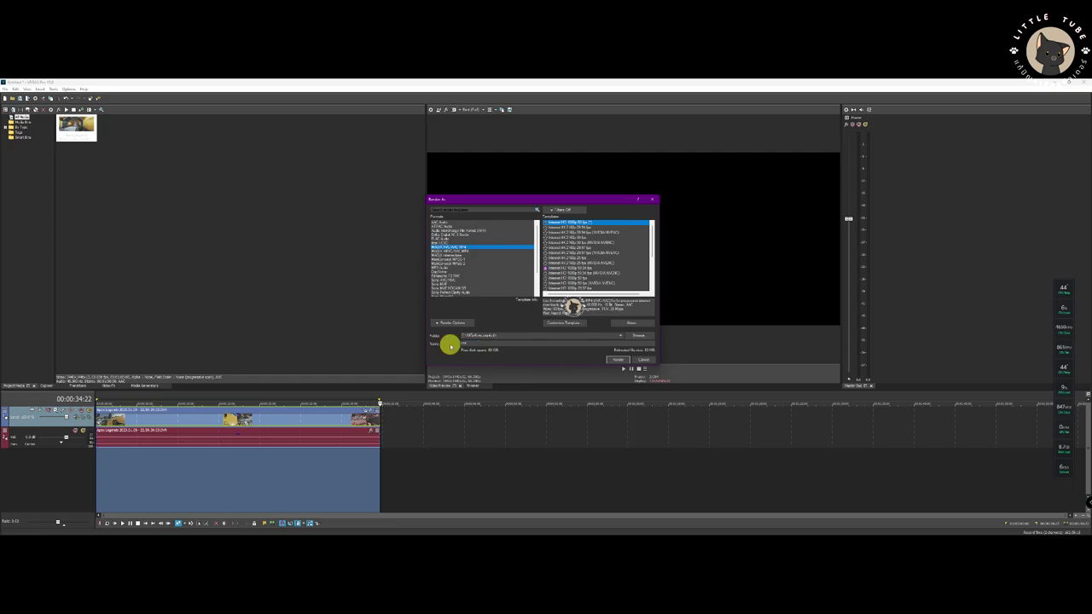
{"action": "key", "text": "ctrl+v"}
{"action": "left_click", "coordinate": [617, 359]}
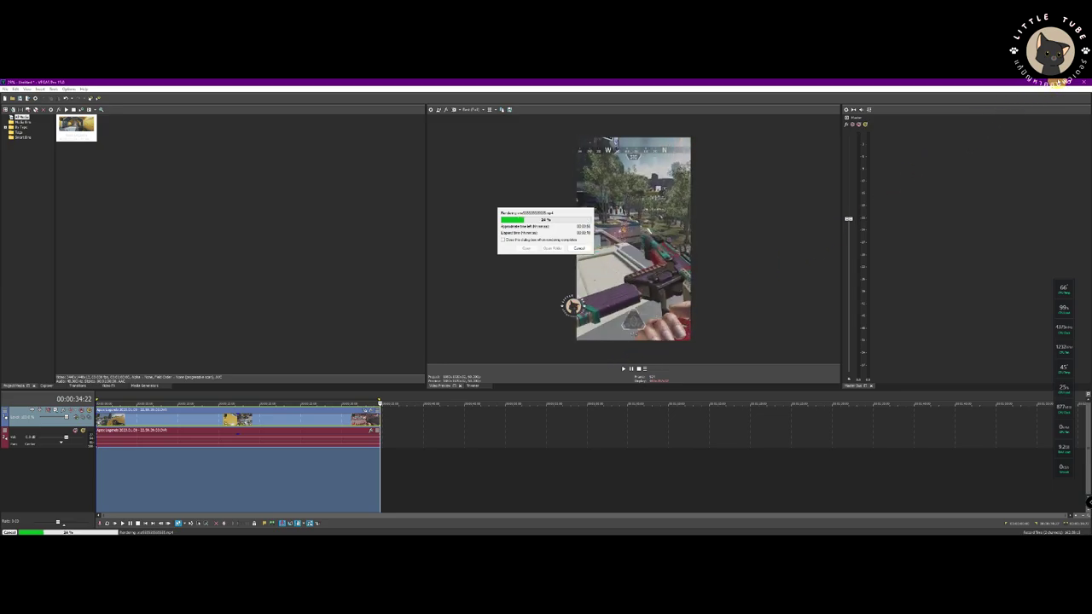
Minimize VEGAS Pro while it renders and switch to the Canva window in the browser
{"action": "left_click", "coordinate": [1058, 83]}
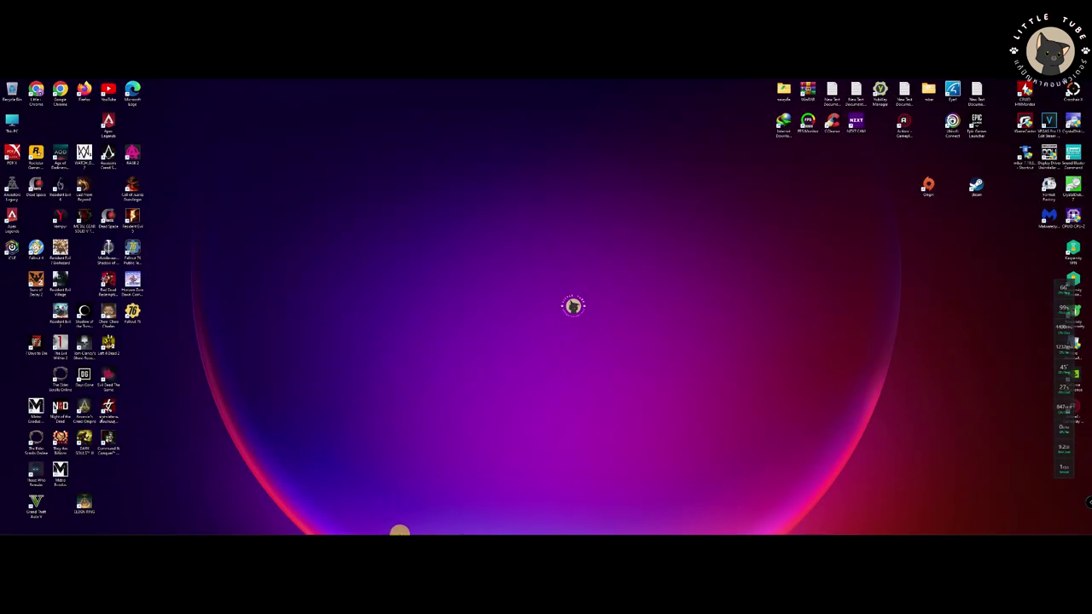
{"action": "mouse_move", "coordinate": [434, 529]}
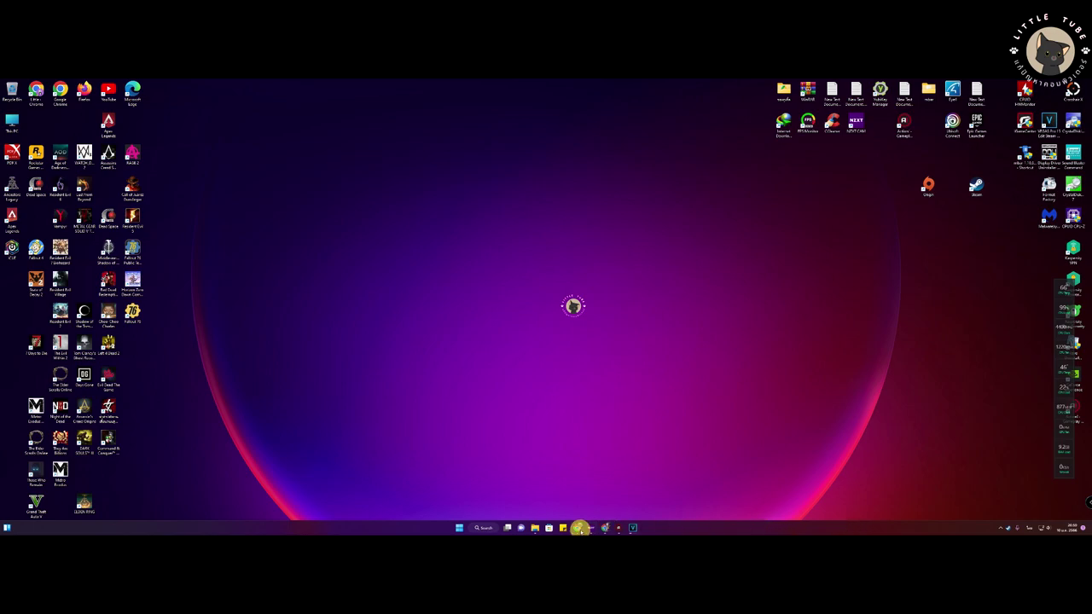
{"action": "mouse_move", "coordinate": [578, 526]}
{"action": "left_click", "coordinate": [618, 506]}
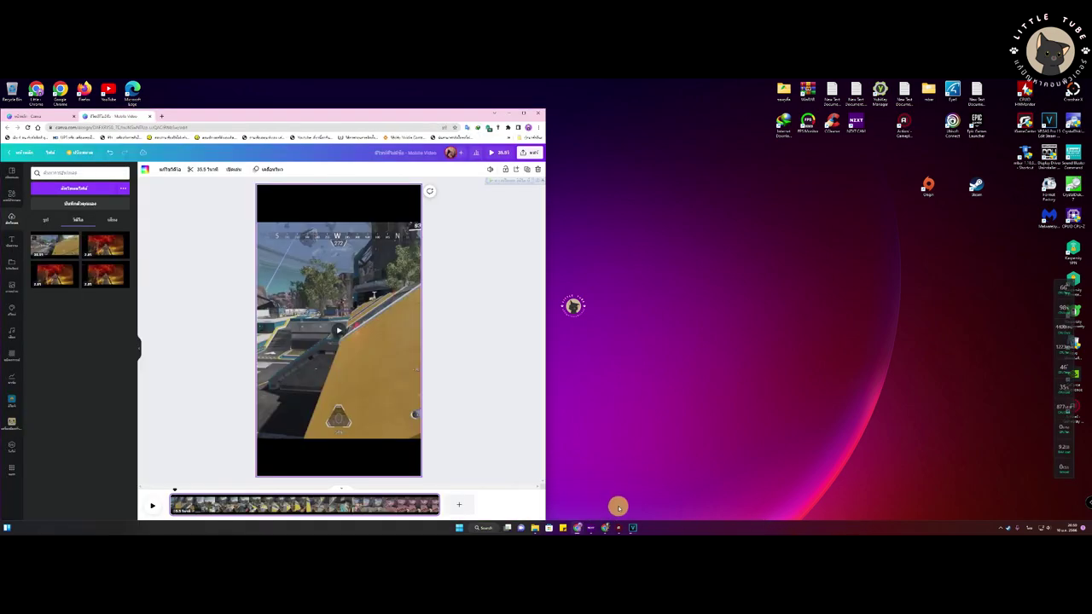
Go to Canva's home page and create a blank Mobile Video design from the video formats
{"action": "left_click", "coordinate": [26, 152]}
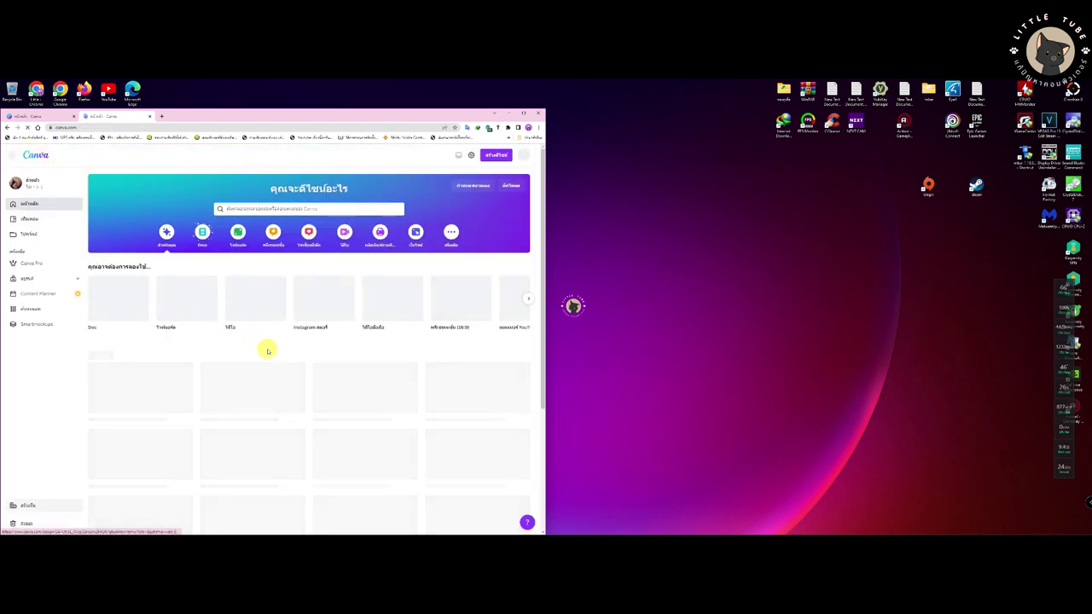
{"action": "left_click", "coordinate": [528, 299]}
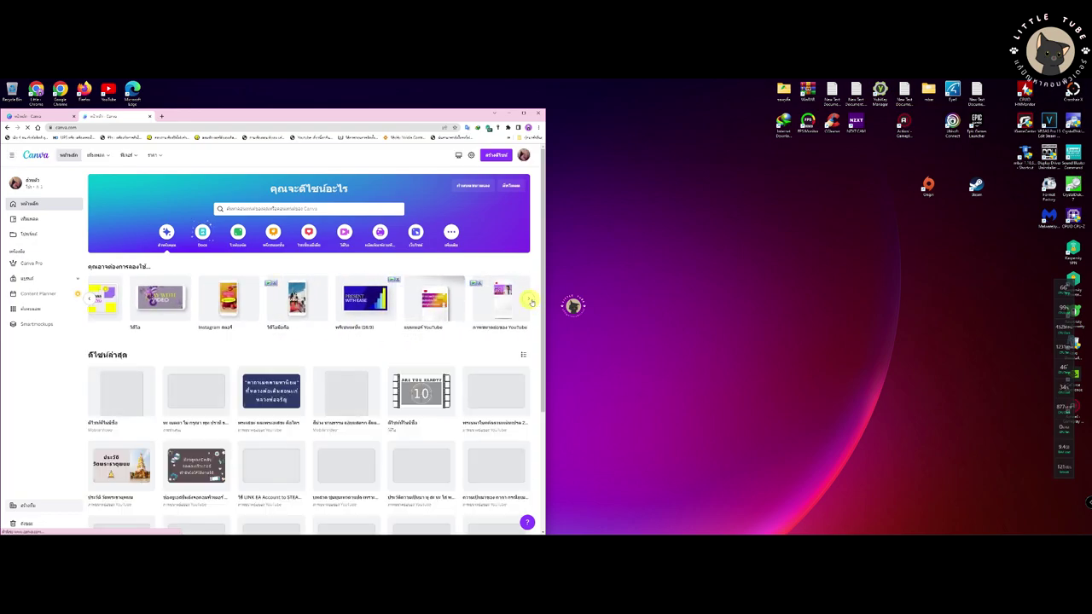
{"action": "left_click", "coordinate": [529, 301]}
{"action": "left_click", "coordinate": [530, 302]}
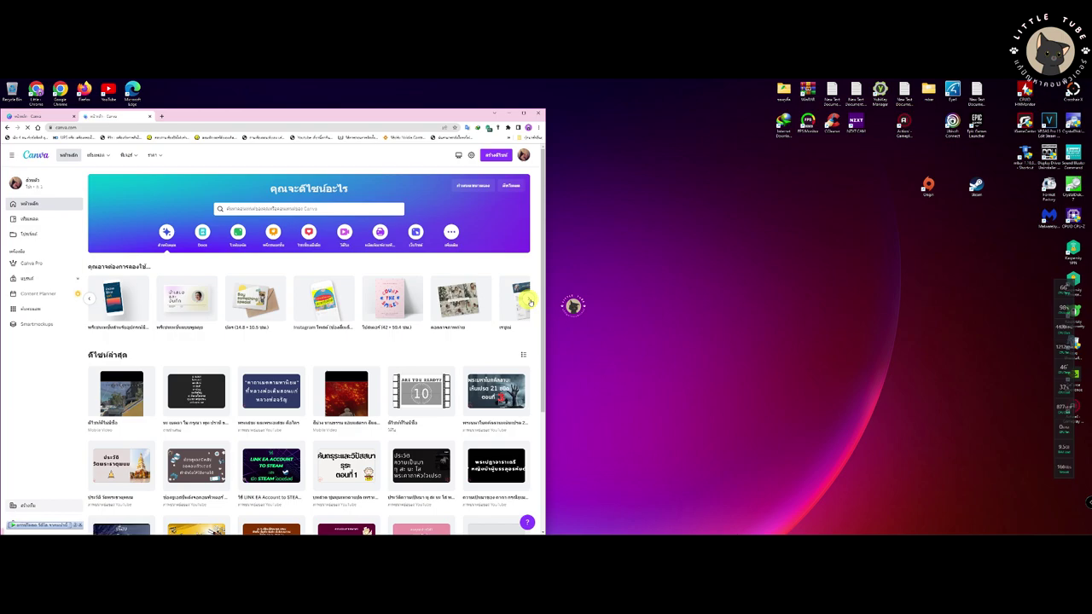
{"action": "left_click", "coordinate": [345, 237]}
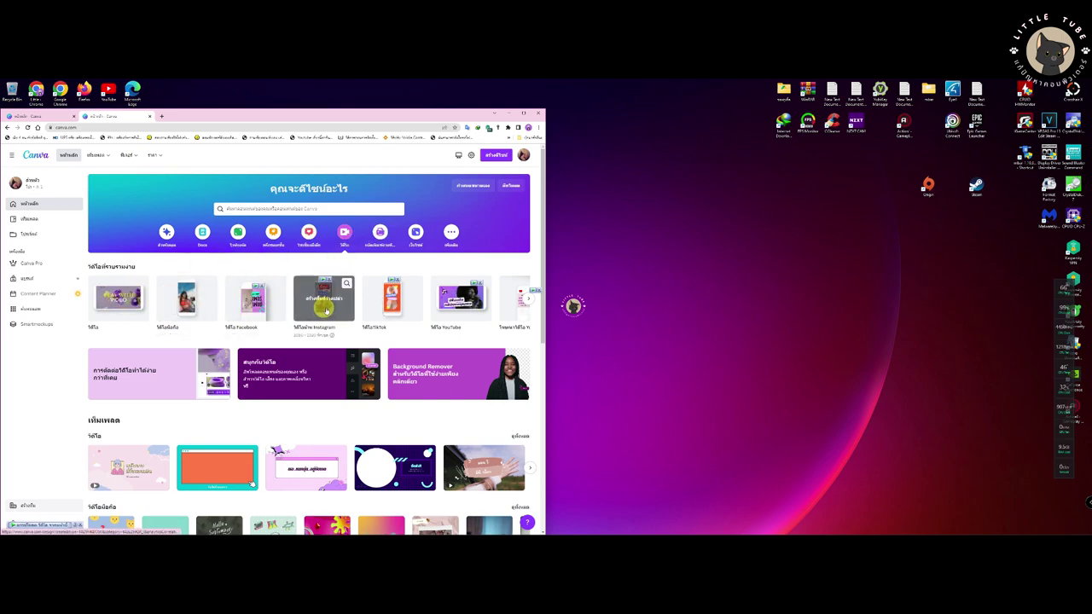
{"action": "left_click", "coordinate": [179, 305]}
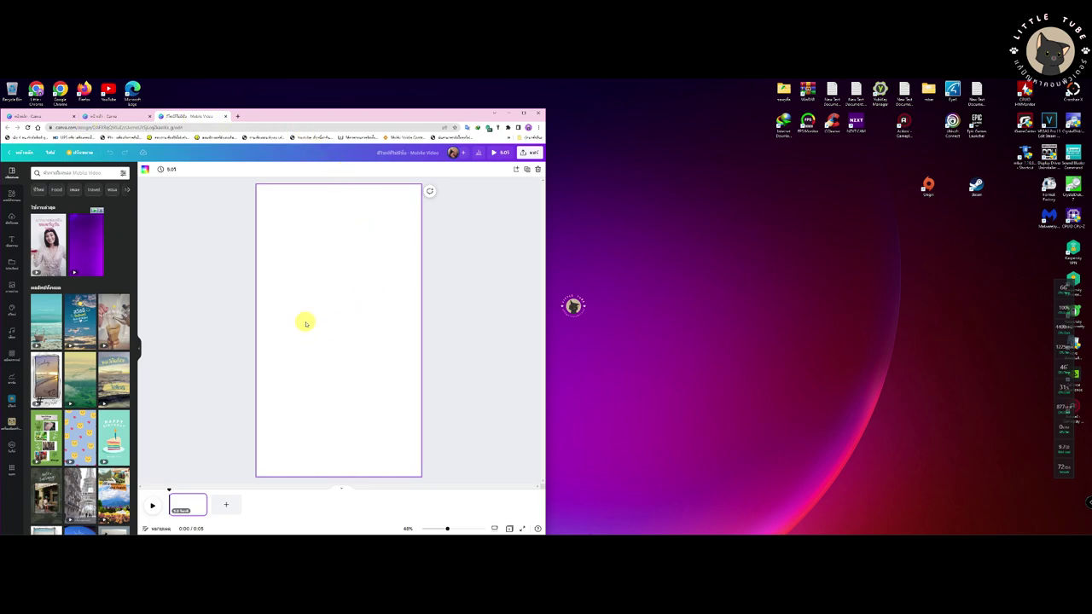
View Canva's upload file chooser without selecting a file, and look at the design's download options
{"action": "left_click", "coordinate": [8, 216]}
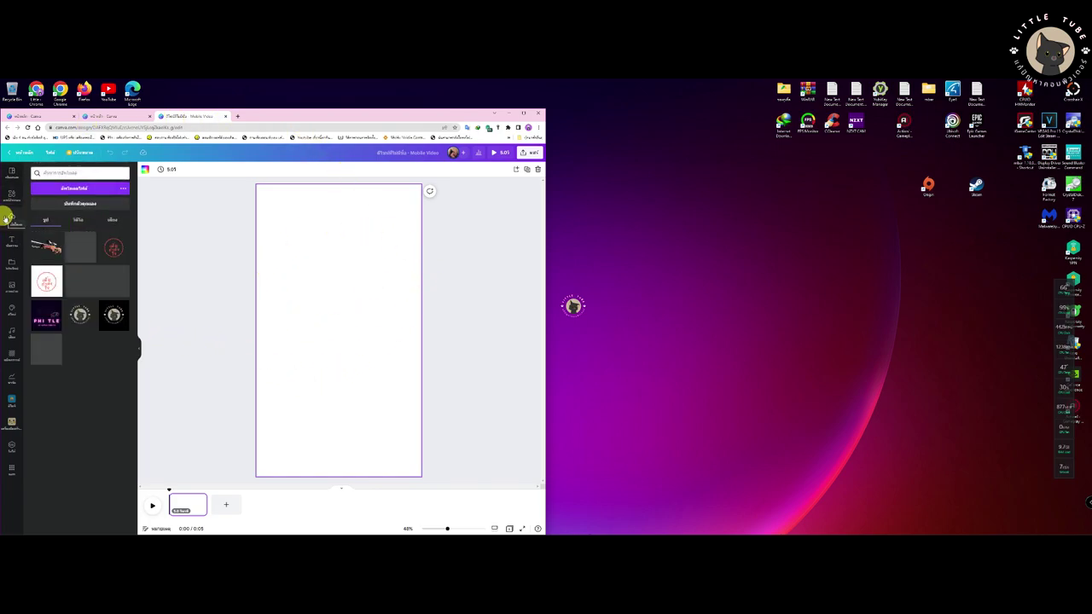
{"action": "left_click", "coordinate": [76, 189]}
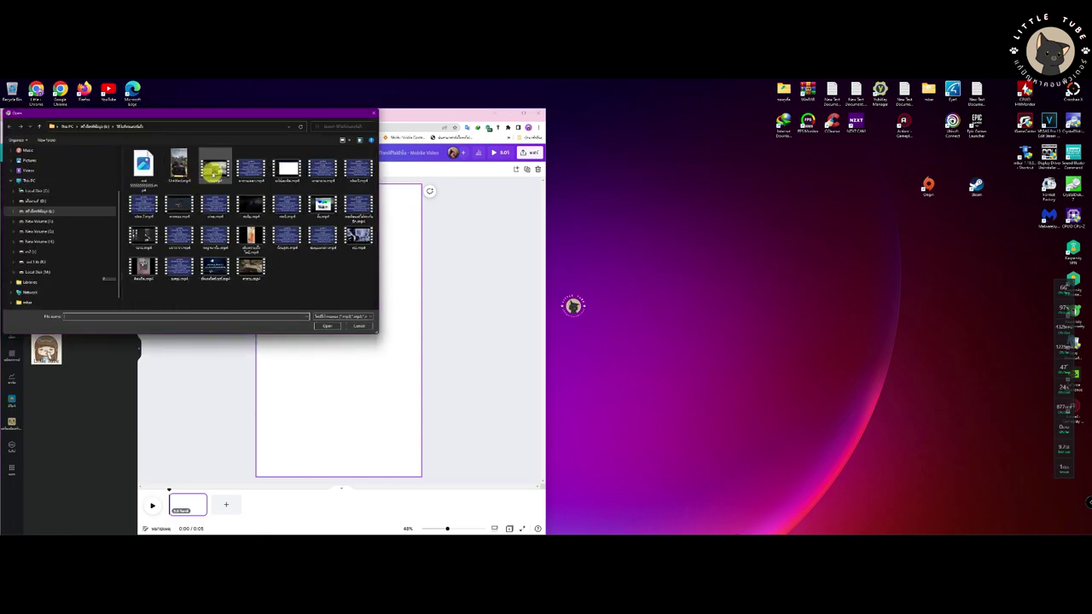
{"action": "left_click", "coordinate": [374, 112]}
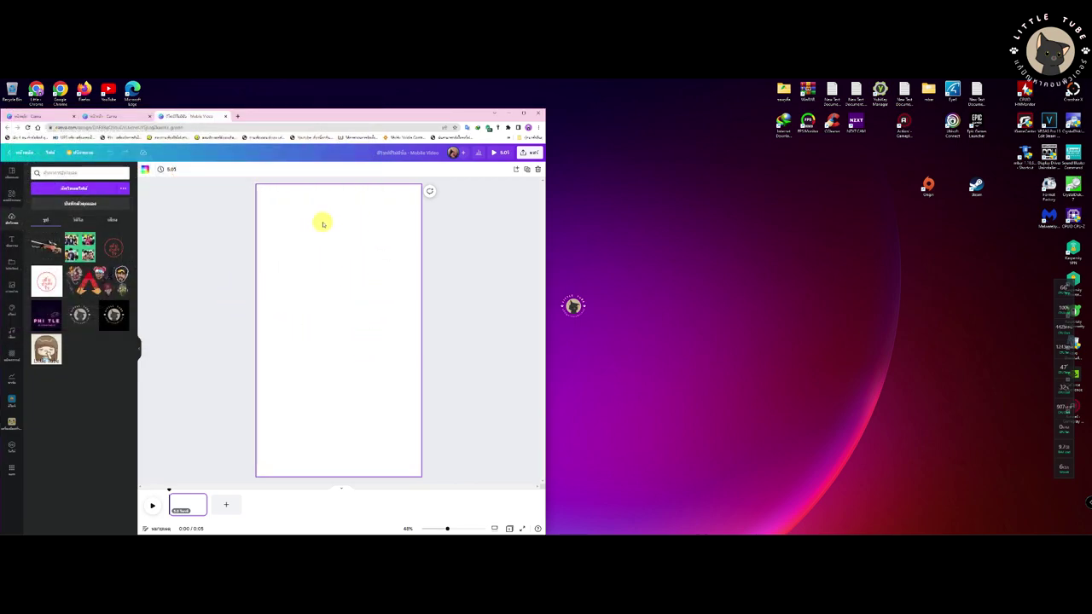
{"action": "left_click", "coordinate": [533, 153]}
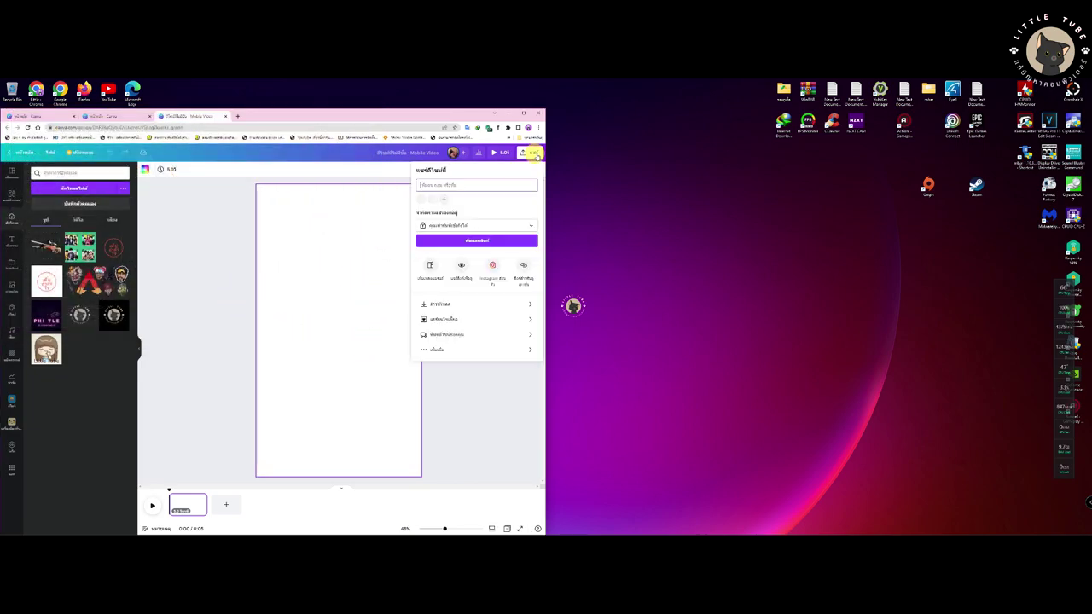
{"action": "left_click", "coordinate": [485, 304]}
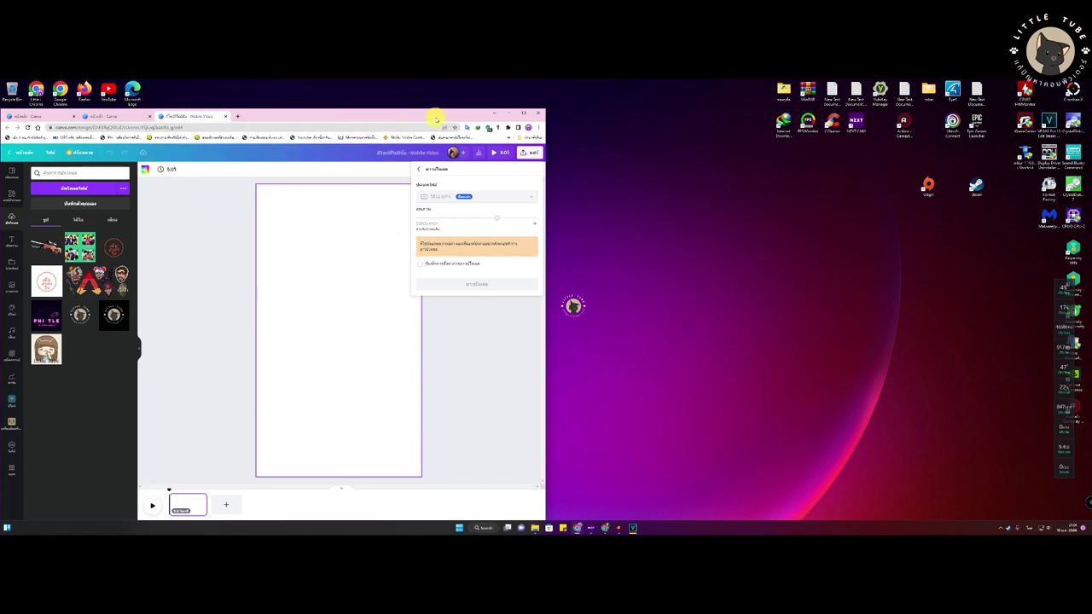
Switch back to VEGAS Pro, open the folder of the finished render and play the vertical MP4
{"action": "left_click", "coordinate": [508, 113]}
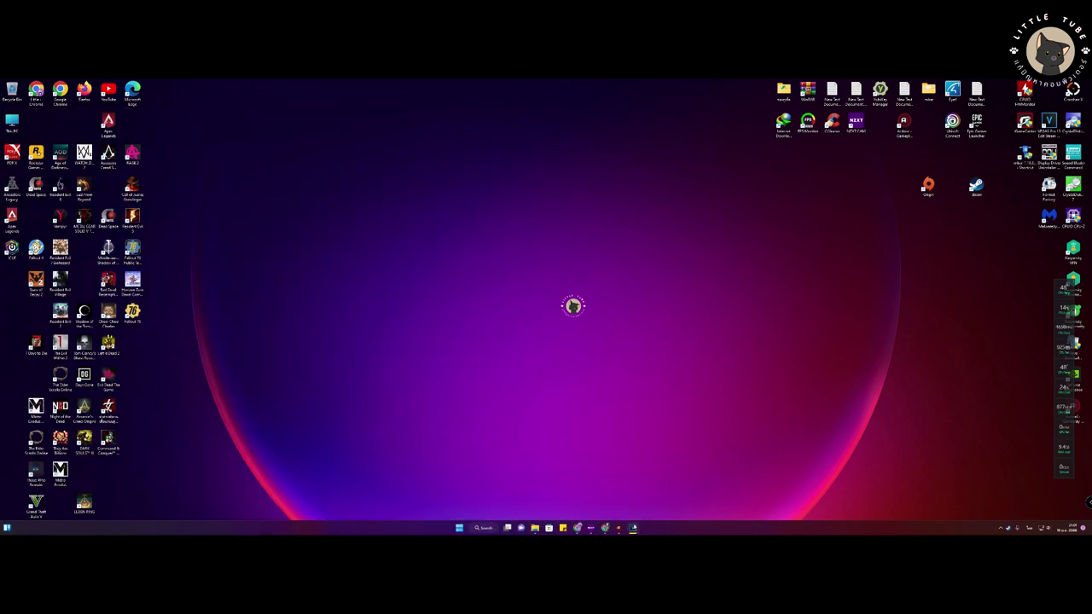
{"action": "left_click", "coordinate": [632, 526]}
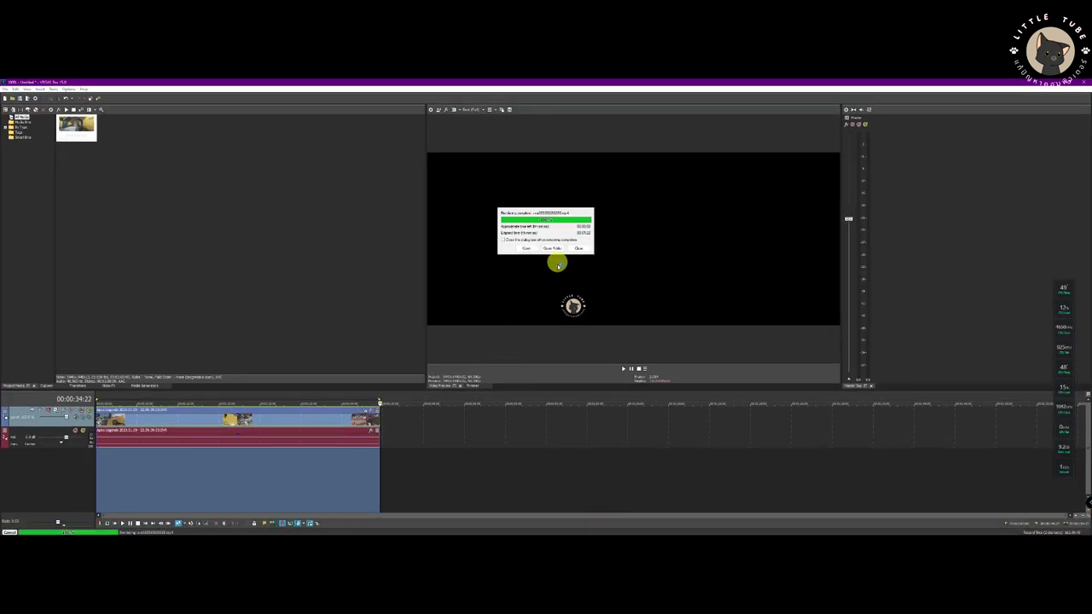
{"action": "left_click", "coordinate": [551, 247]}
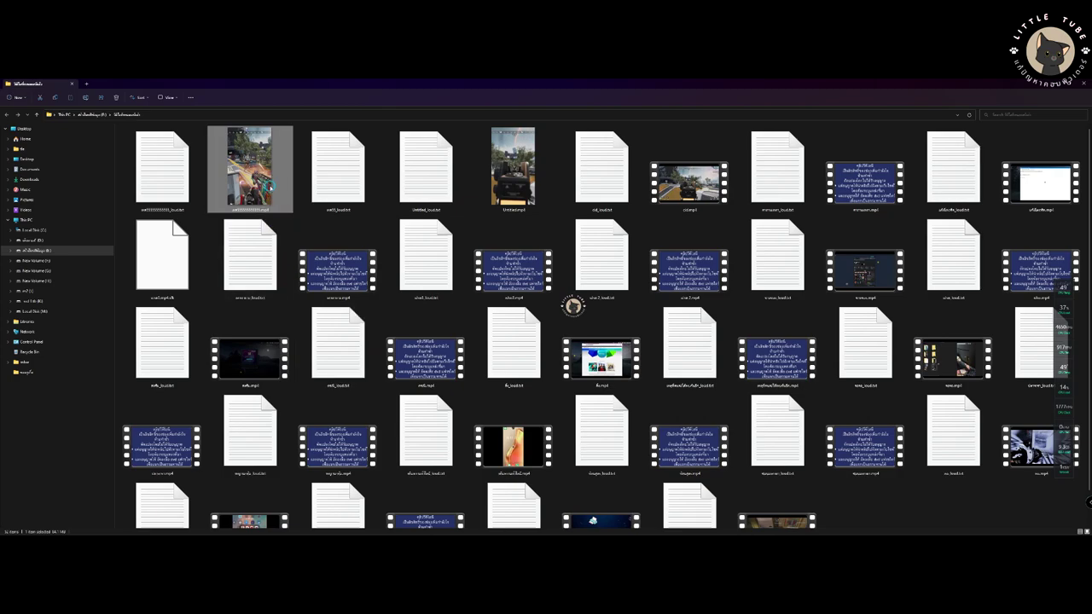
{"action": "double_click", "coordinate": [273, 183]}
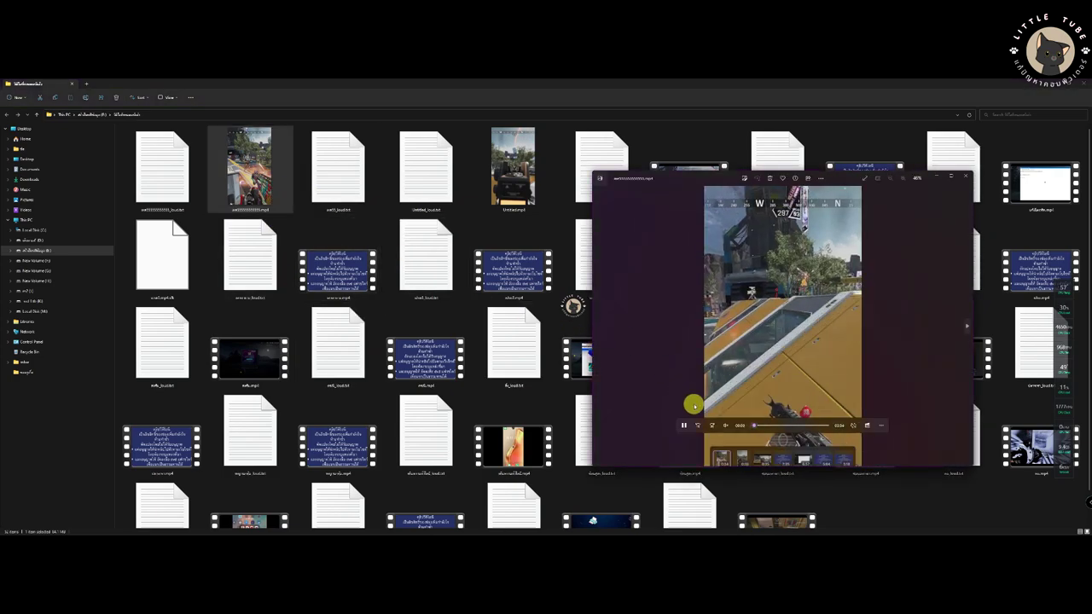